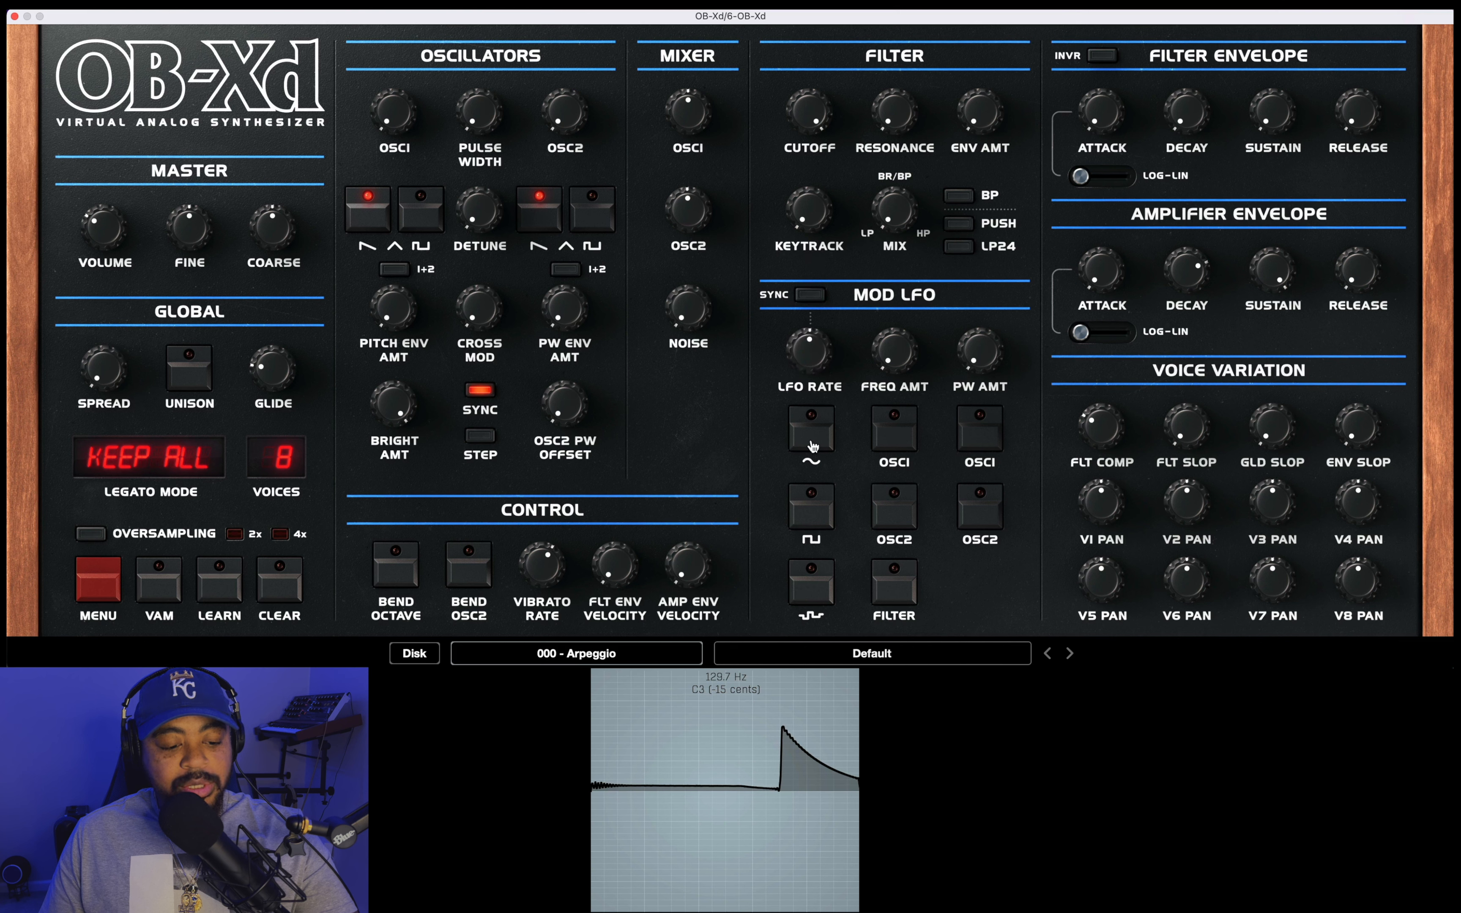
# Step: Enable the sine wave LFO, raise its frequency amount and route the frequency modulation to oscillator 2
pyautogui.click(810, 444)
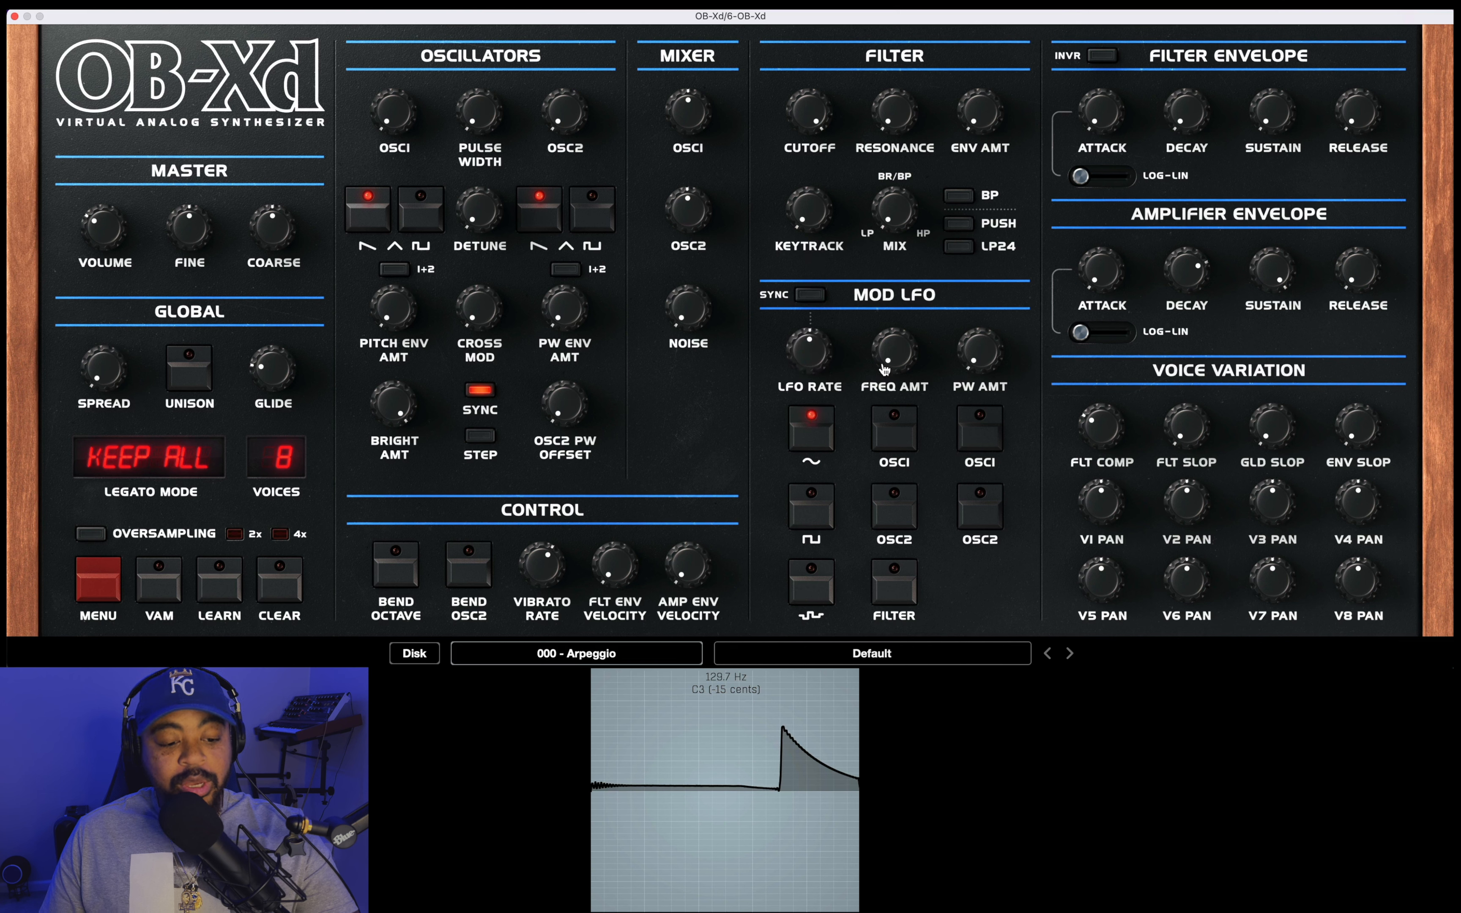
pyautogui.moveTo(892, 357); pyautogui.dragTo(898, 251)
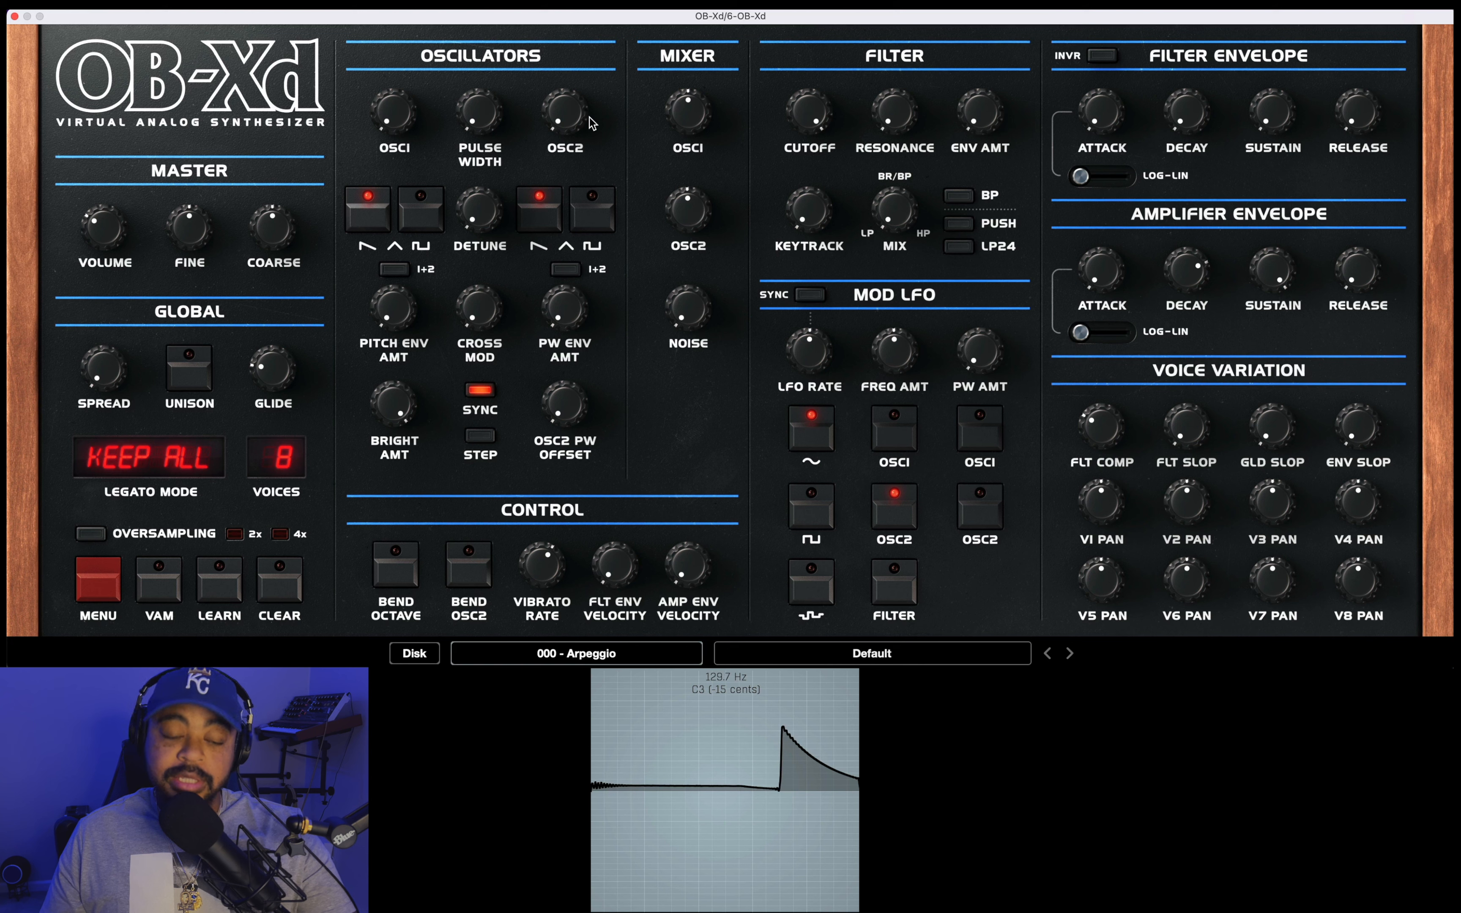
# Step: Lower oscillator 1's level in the mixer and rebalance the master volume to compensate
pyautogui.moveTo(111, 243); pyautogui.dragTo(112, 282)
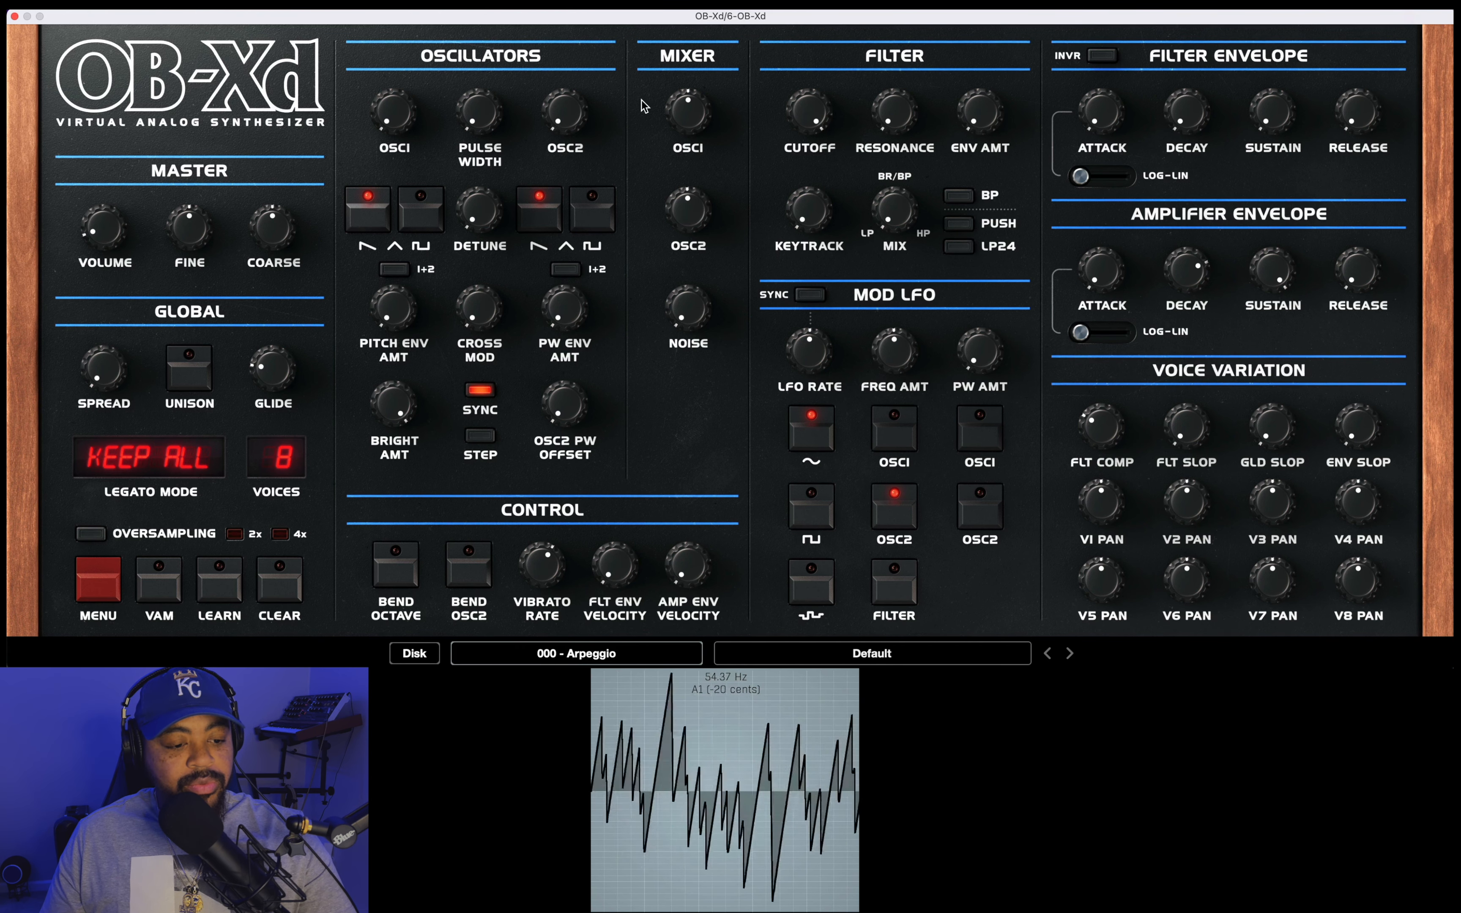
pyautogui.moveTo(674, 138); pyautogui.dragTo(681, 258)
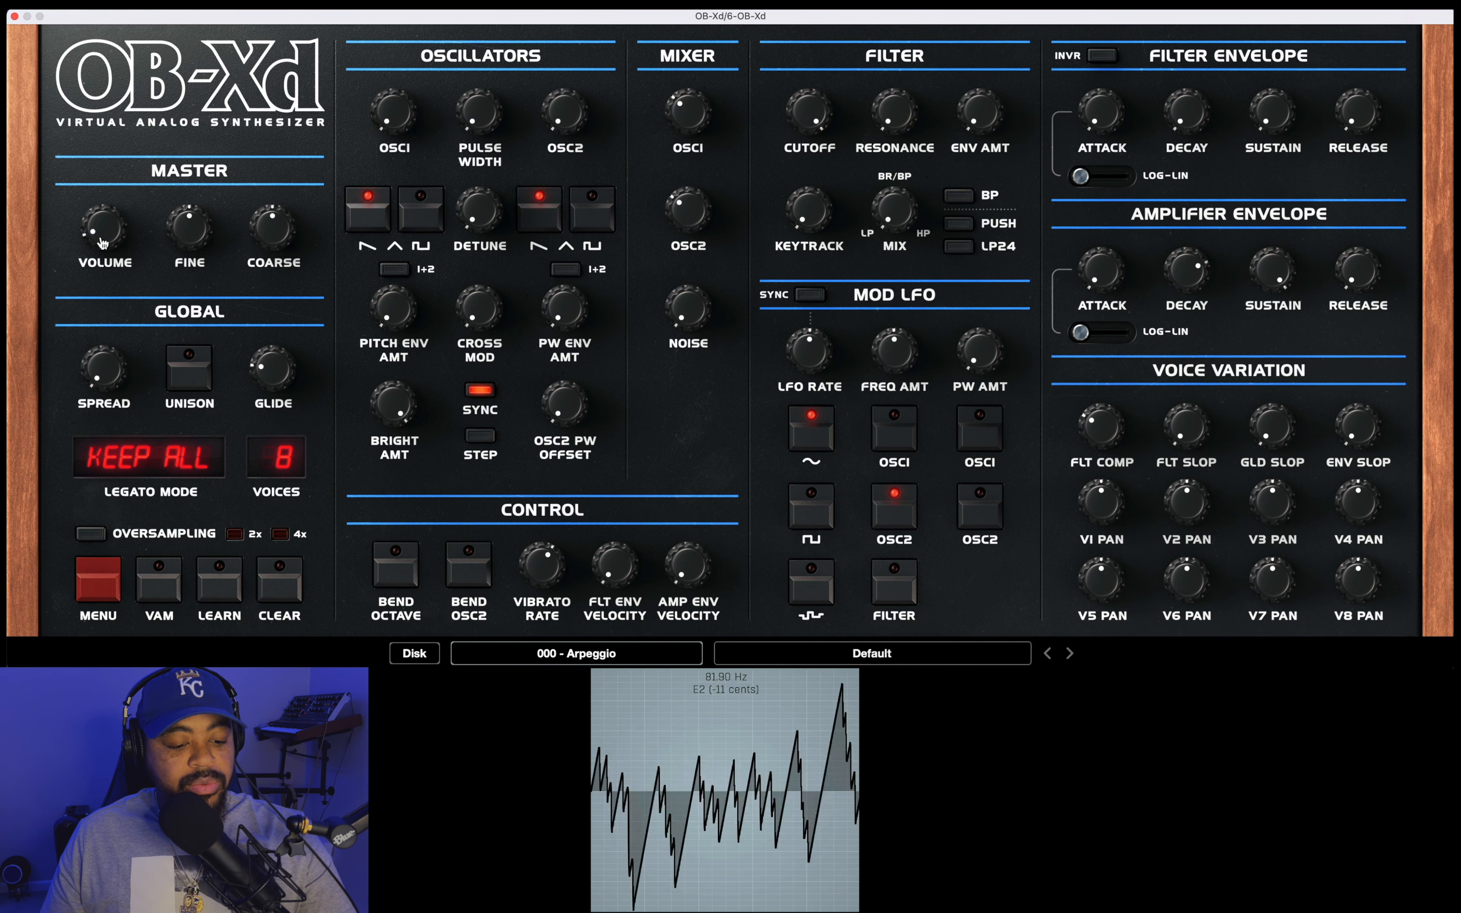
pyautogui.moveTo(104, 237); pyautogui.dragTo(103, 213)
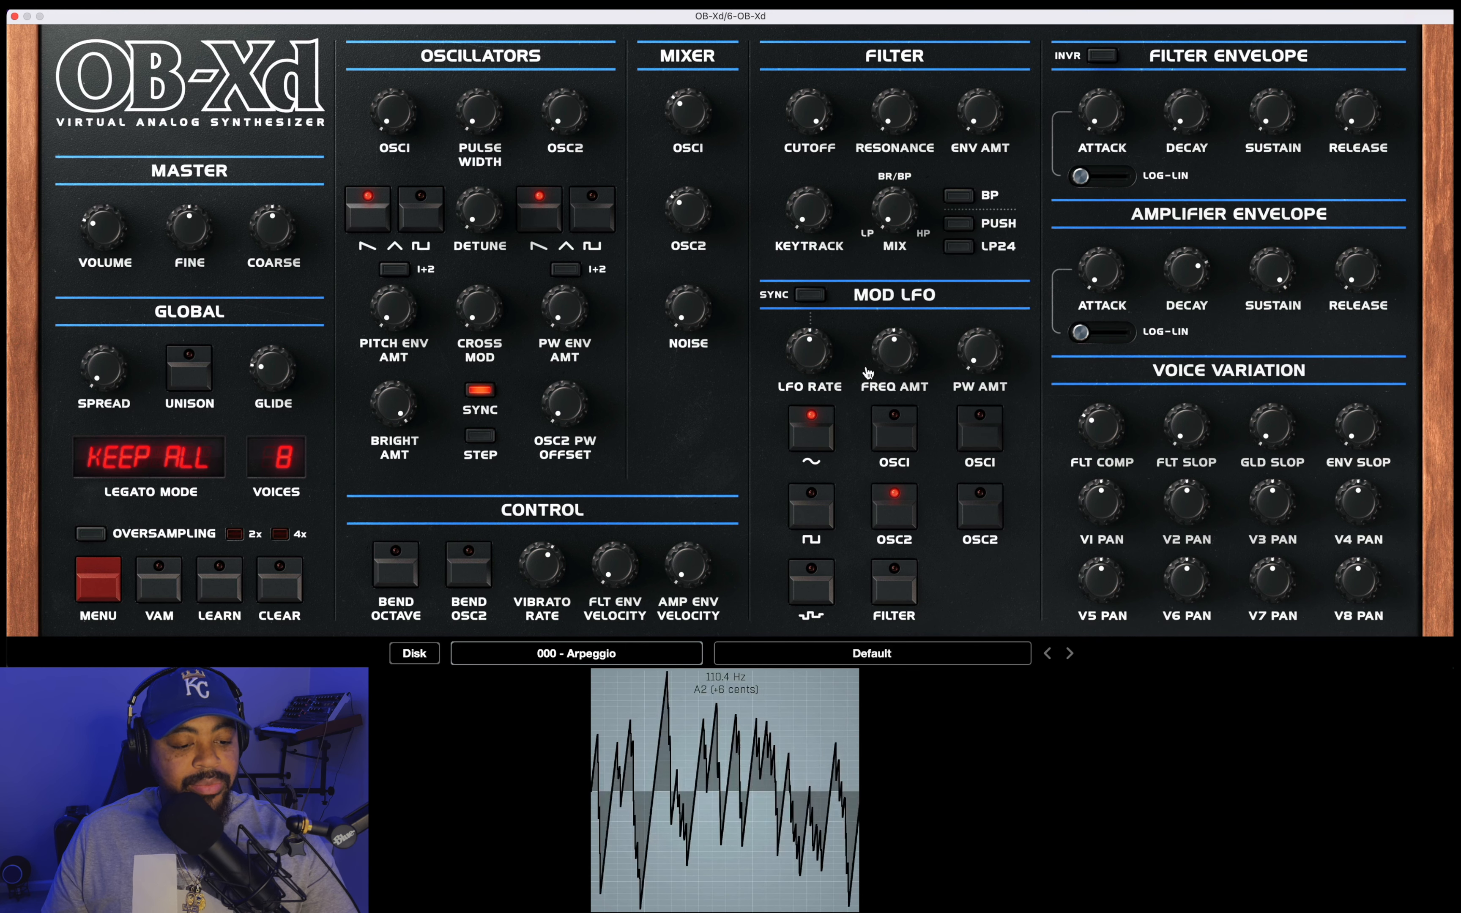
# Step: Slow the LFO rate, increase its frequency amount and raise oscillator 2's pitch to about its mid position
pyautogui.moveTo(821, 378); pyautogui.dragTo(823, 428)
pyautogui.moveTo(908, 359)
pyautogui.mouseDown()
pyautogui.moveTo(904, 305)
pyautogui.moveTo(908, 359)
pyautogui.mouseUp()
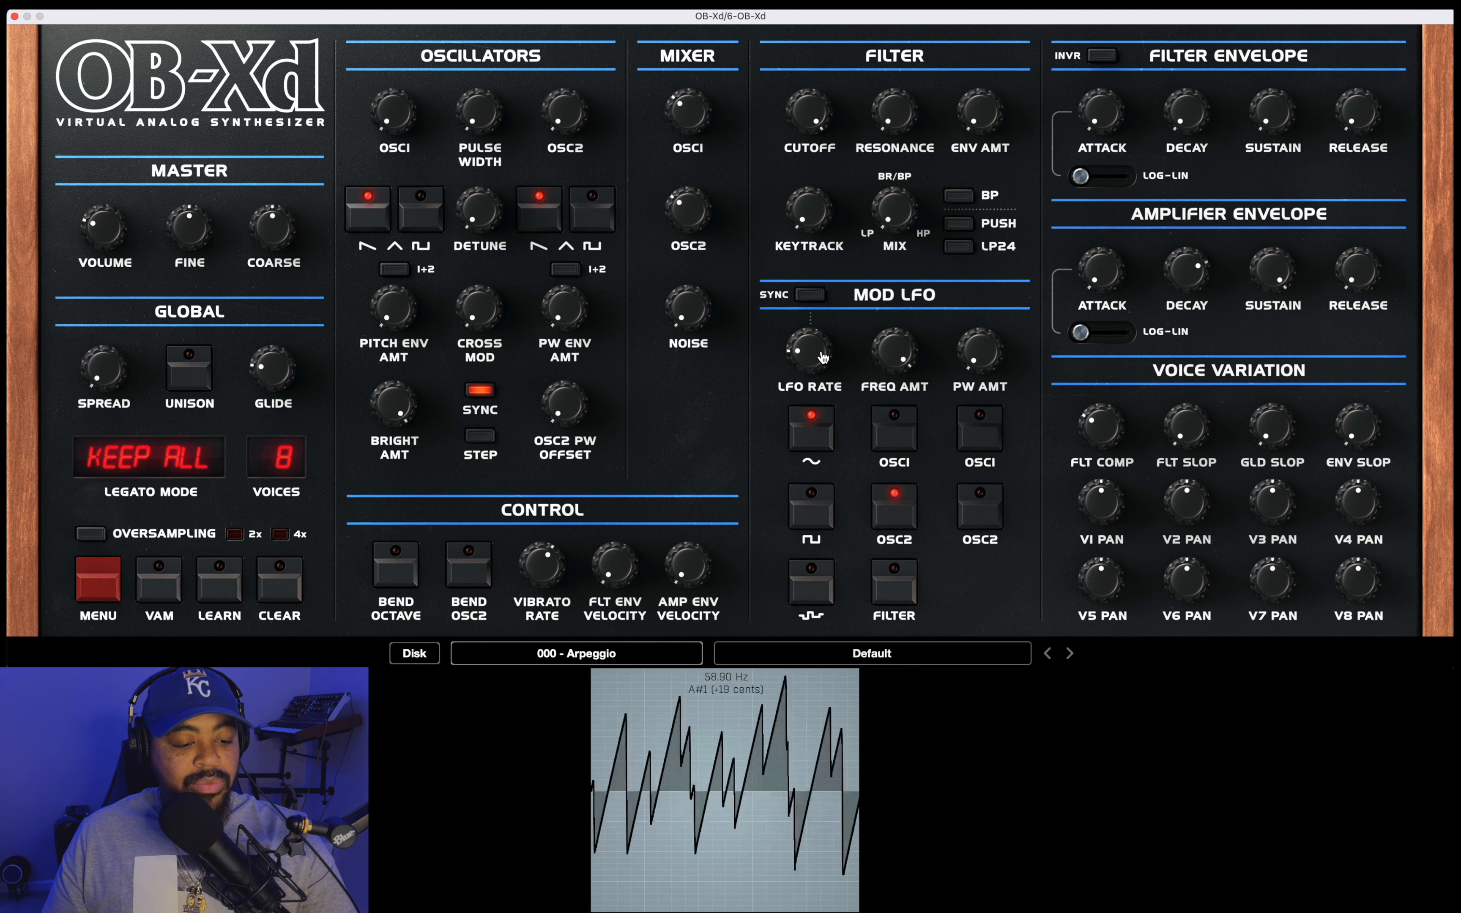
pyautogui.moveTo(814, 353); pyautogui.dragTo(893, 375)
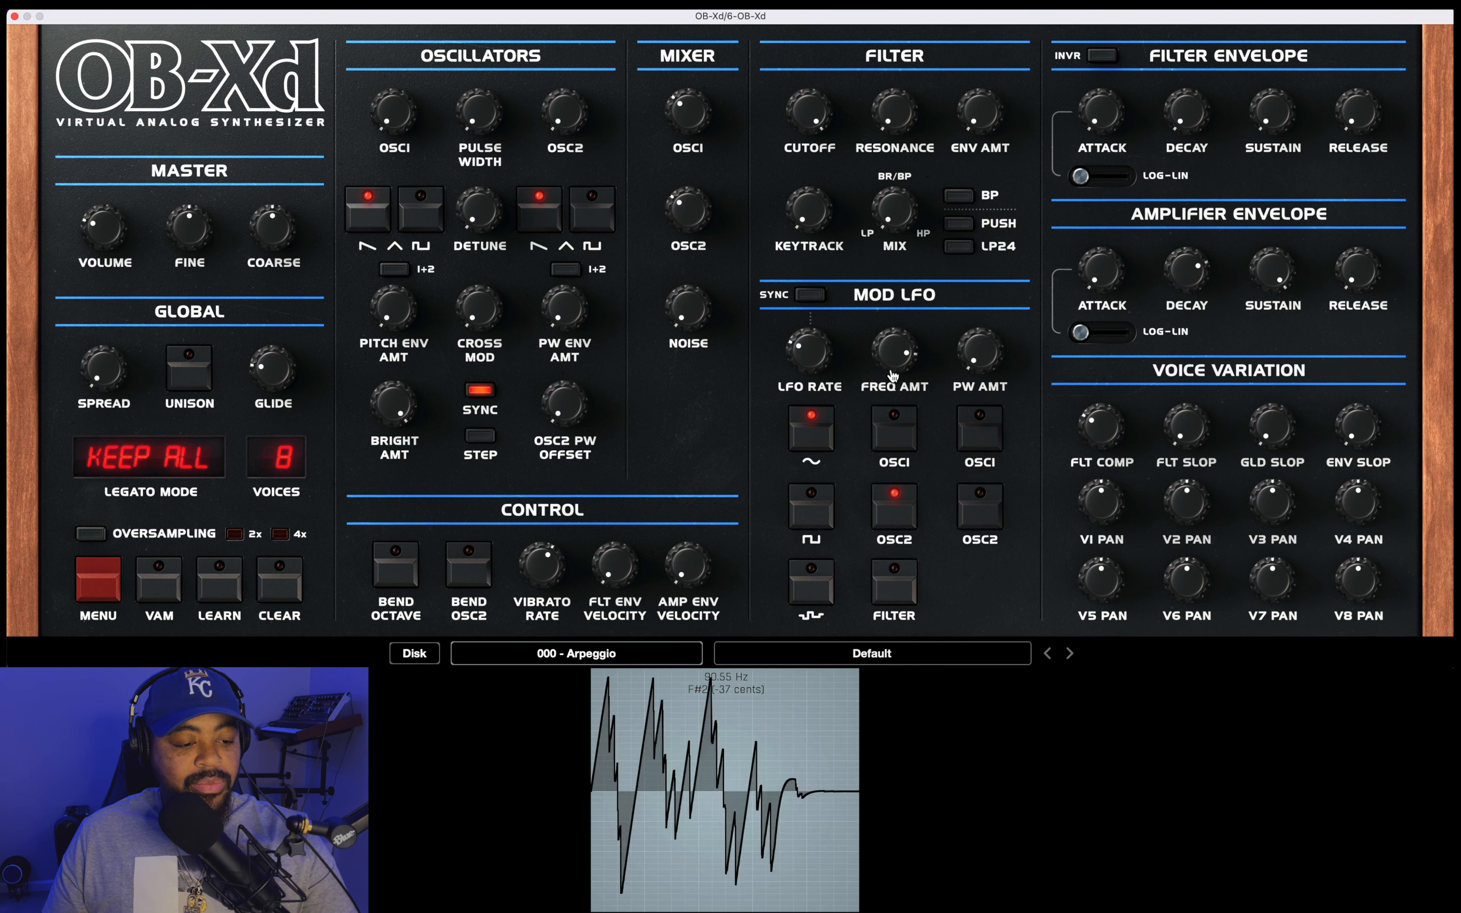
pyautogui.moveTo(571, 116); pyautogui.dragTo(565, 36)
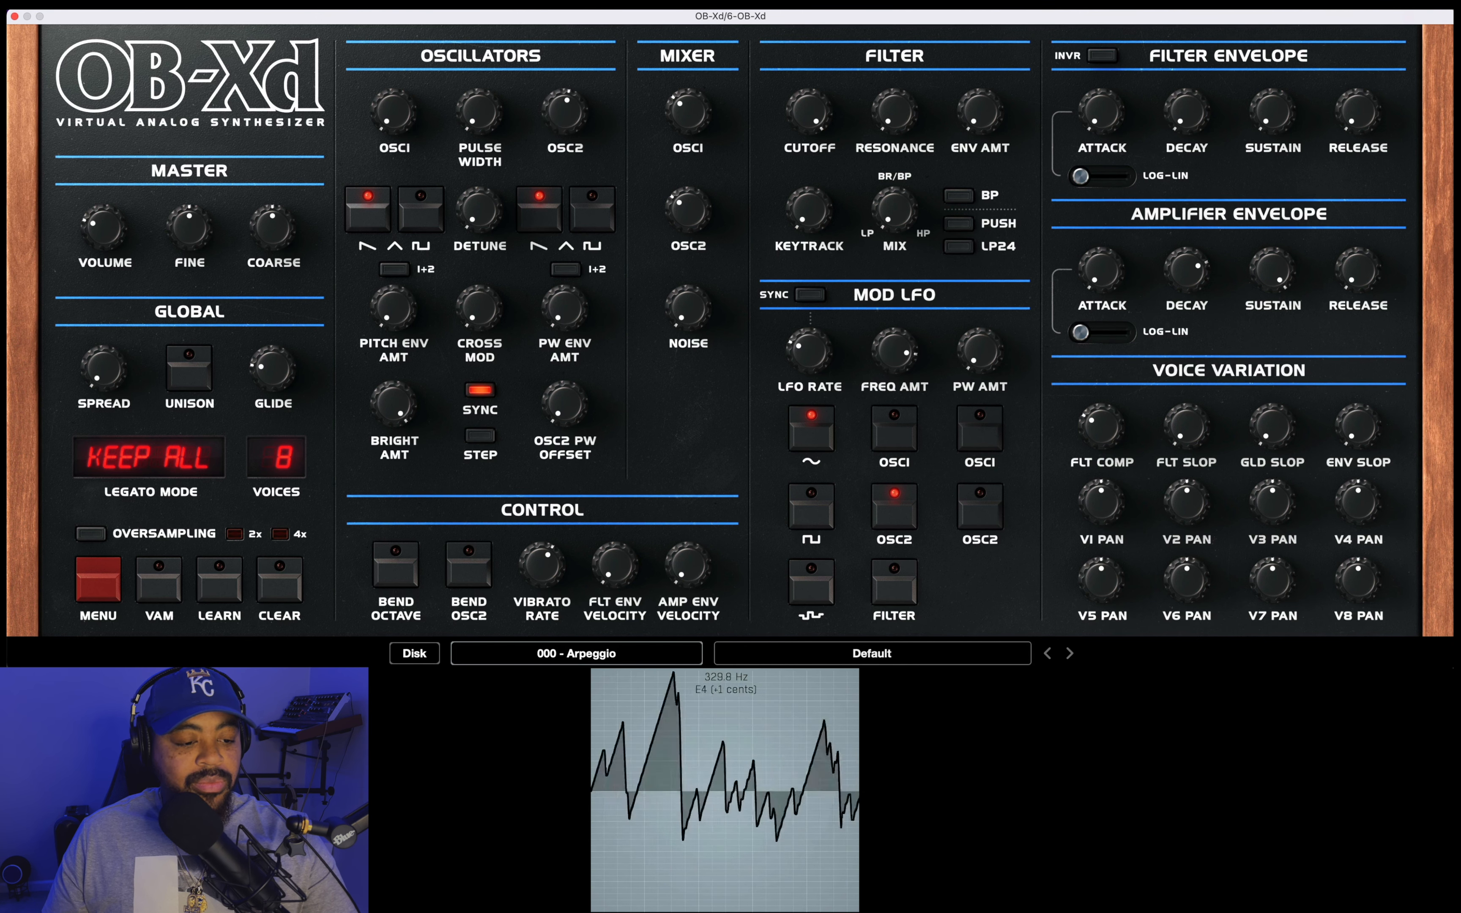
# Step: Turn on sync for the Mod LFO and readjust its rate and frequency amount
pyautogui.moveTo(815, 368)
pyautogui.mouseDown()
pyautogui.moveTo(816, 390)
pyautogui.moveTo(797, 368)
pyautogui.mouseUp()
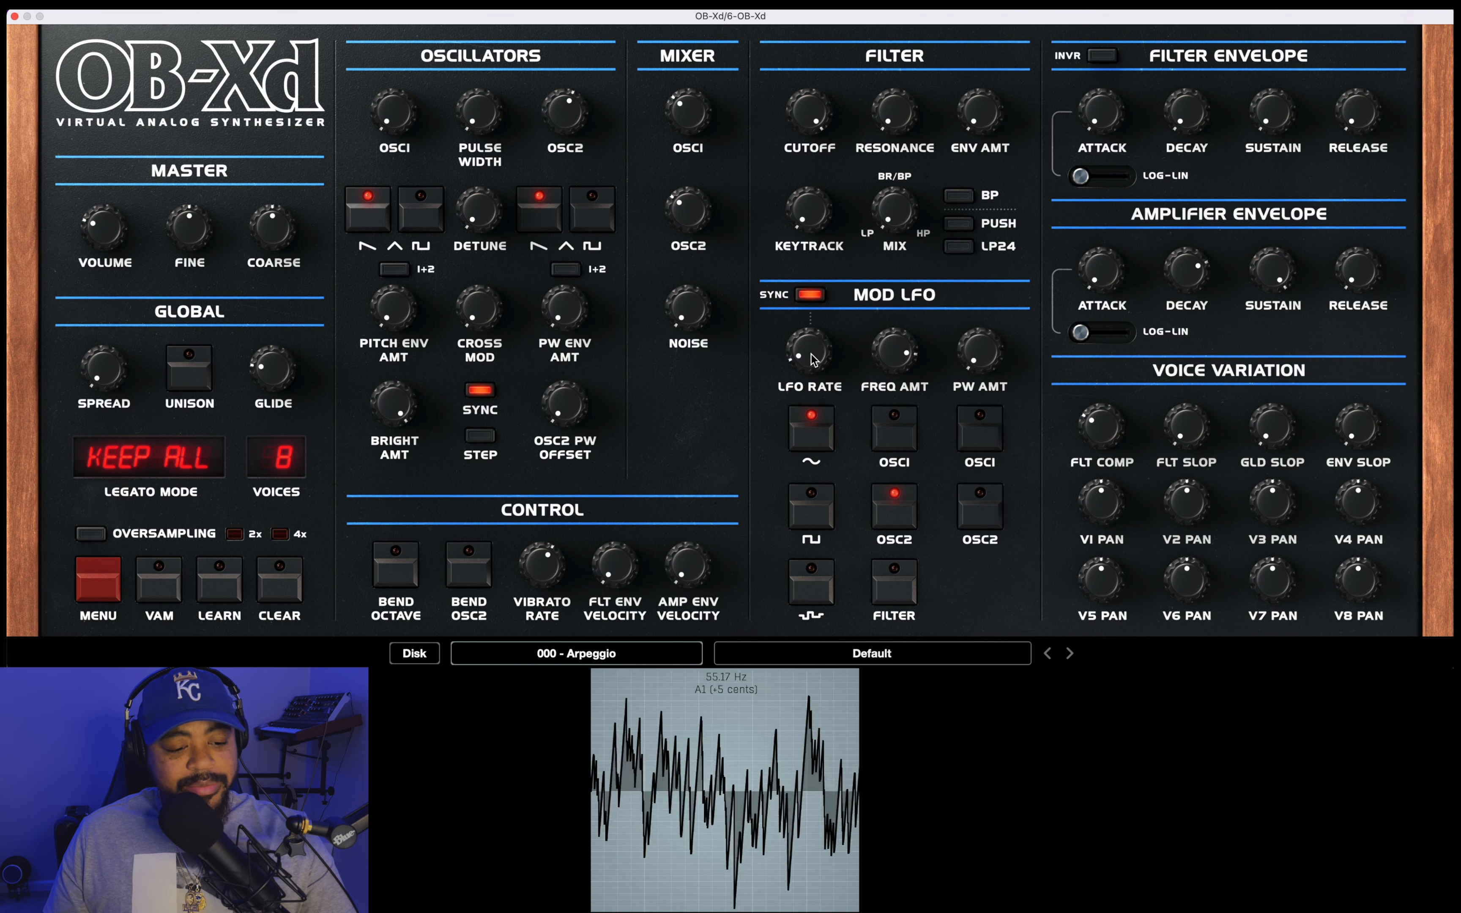
pyautogui.moveTo(811, 353); pyautogui.dragTo(805, 341)
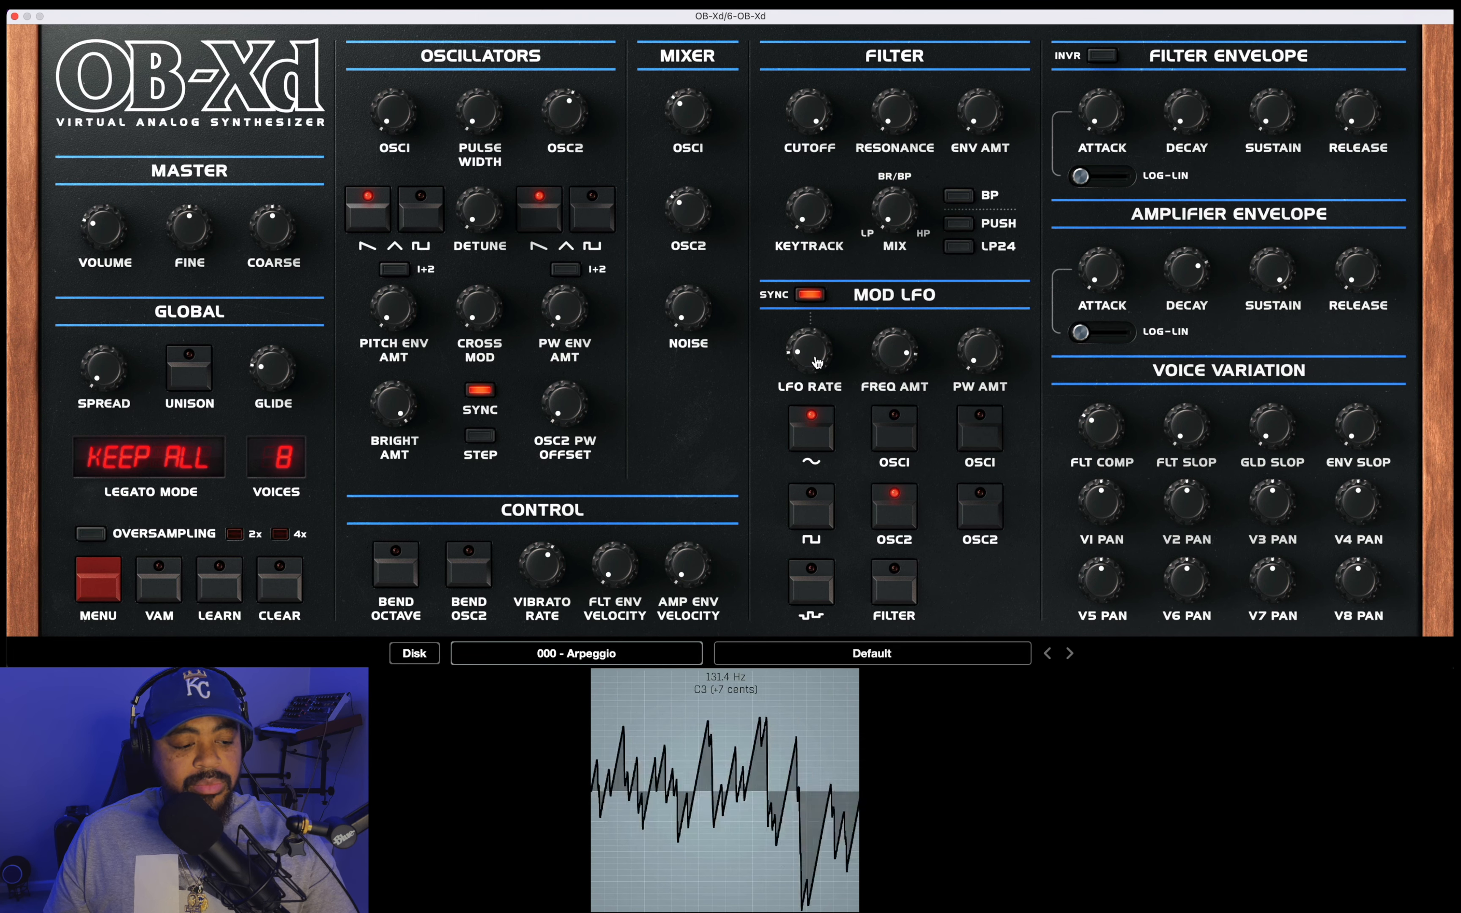
pyautogui.moveTo(895, 350); pyautogui.dragTo(895, 363)
# Step: Set the voice count to 16 and turn the oscillators' cross modulation up to maximum
pyautogui.click(276, 457)
pyautogui.click(277, 634)
pyautogui.moveTo(480, 309); pyautogui.dragTo(584, 20)
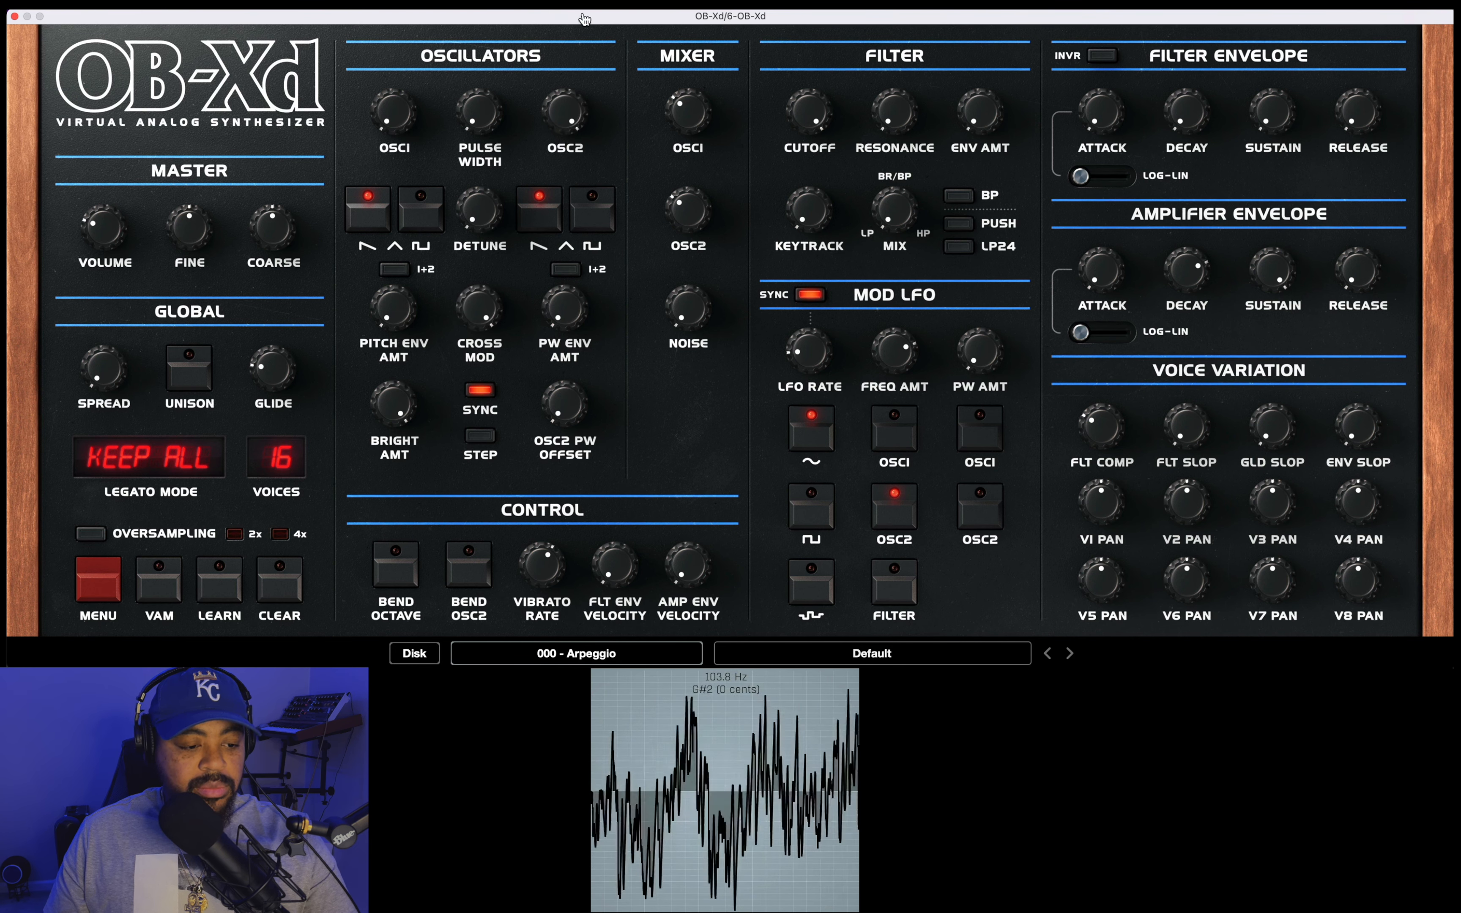
# Step: Readjust the Mod LFO rate and switch the LFO's sync off
pyautogui.moveTo(810, 351); pyautogui.dragTo(811, 380)
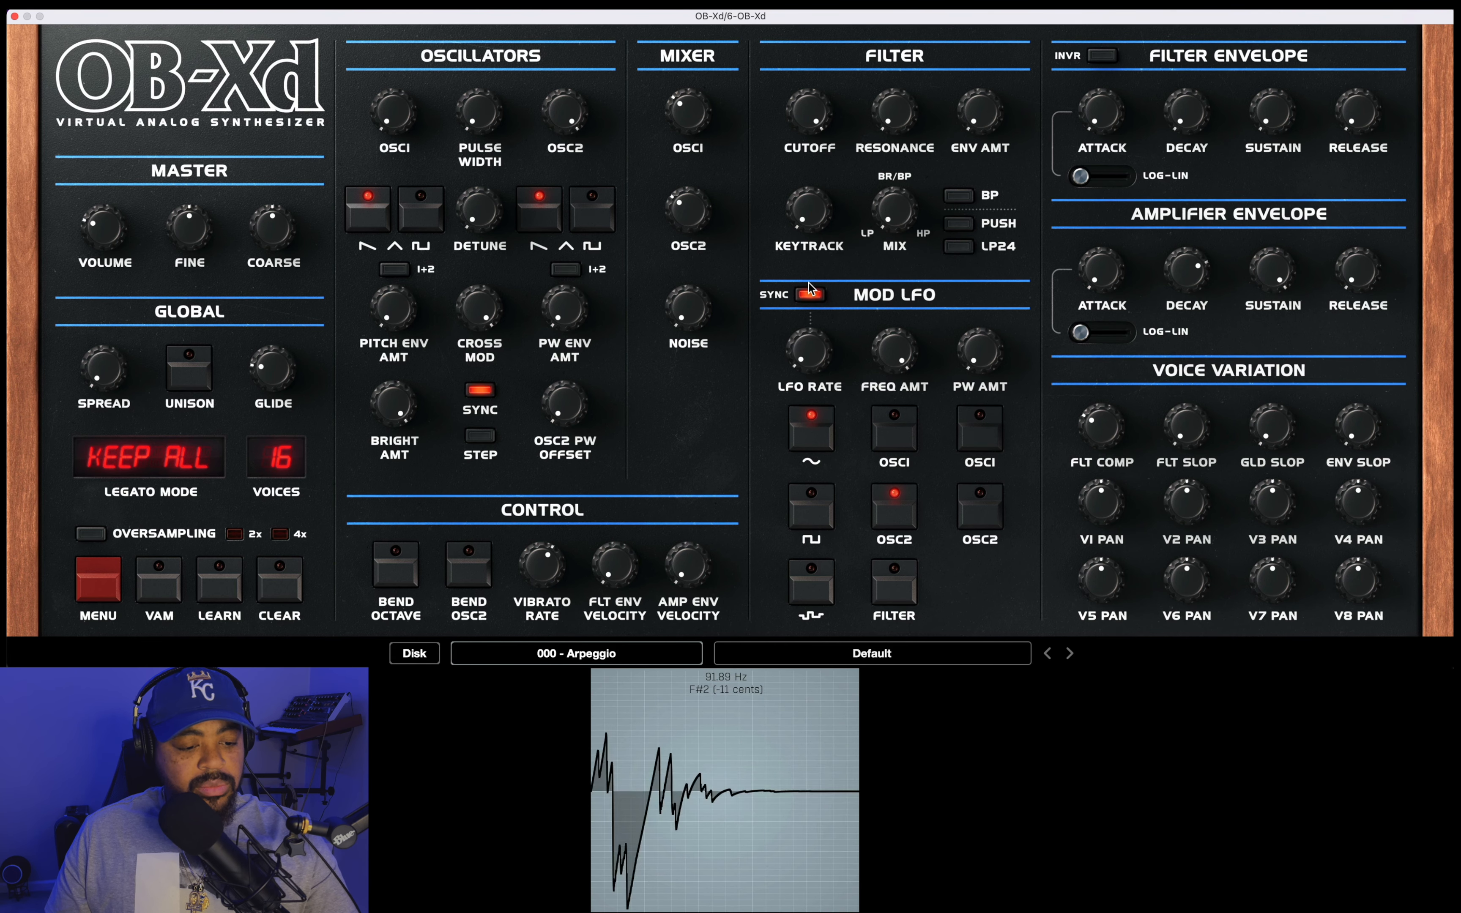
pyautogui.click(810, 296)
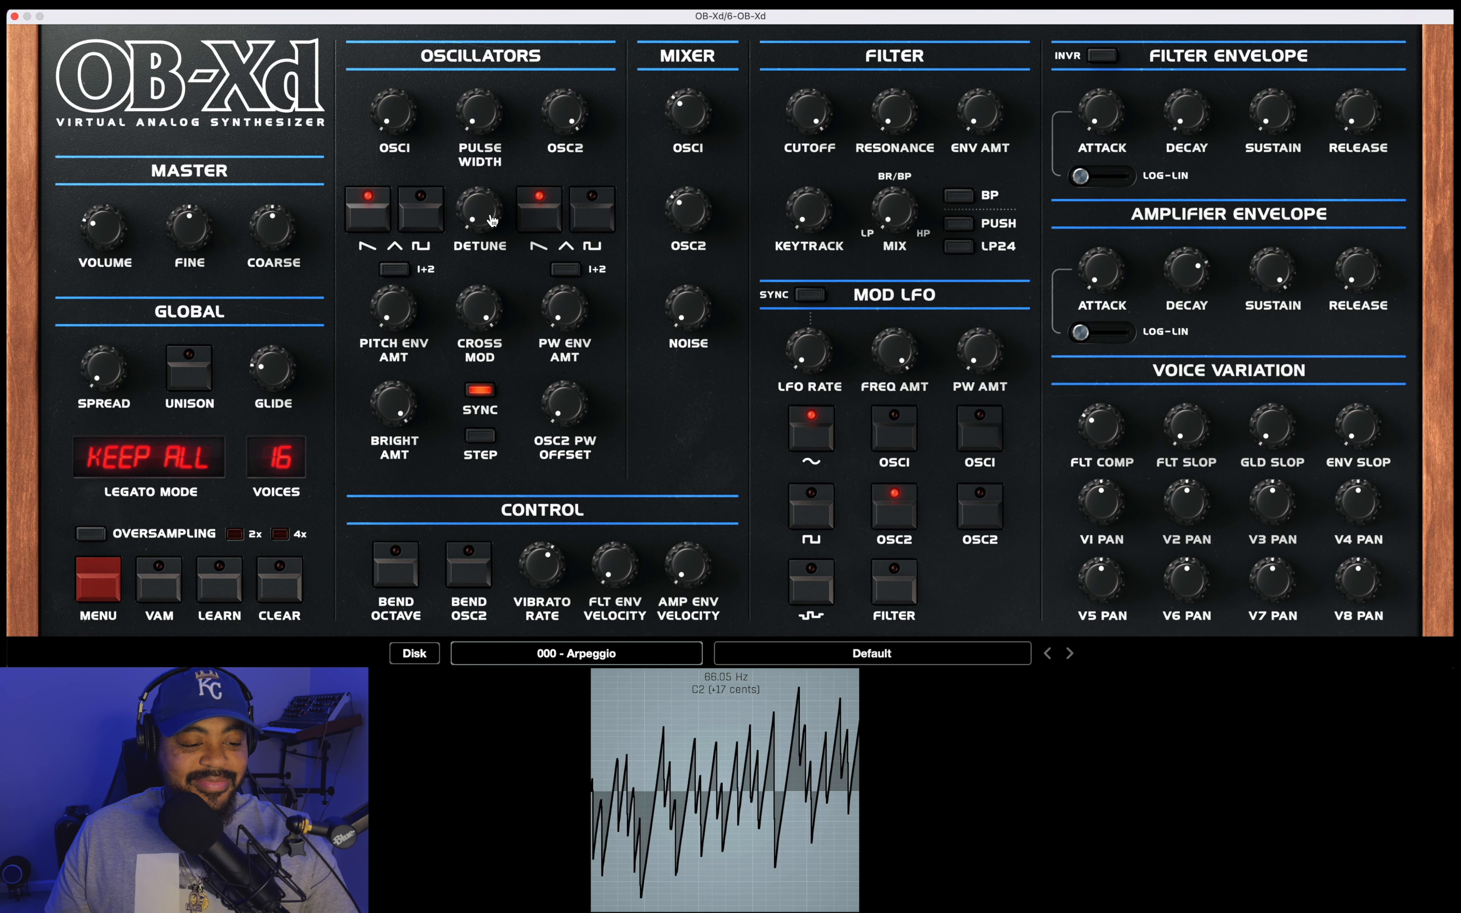
# Step: Switch oscillator 1 from sawtooth to pulse wave and raise the pulse width to about halfway
pyautogui.click(368, 208)
pyautogui.click(421, 208)
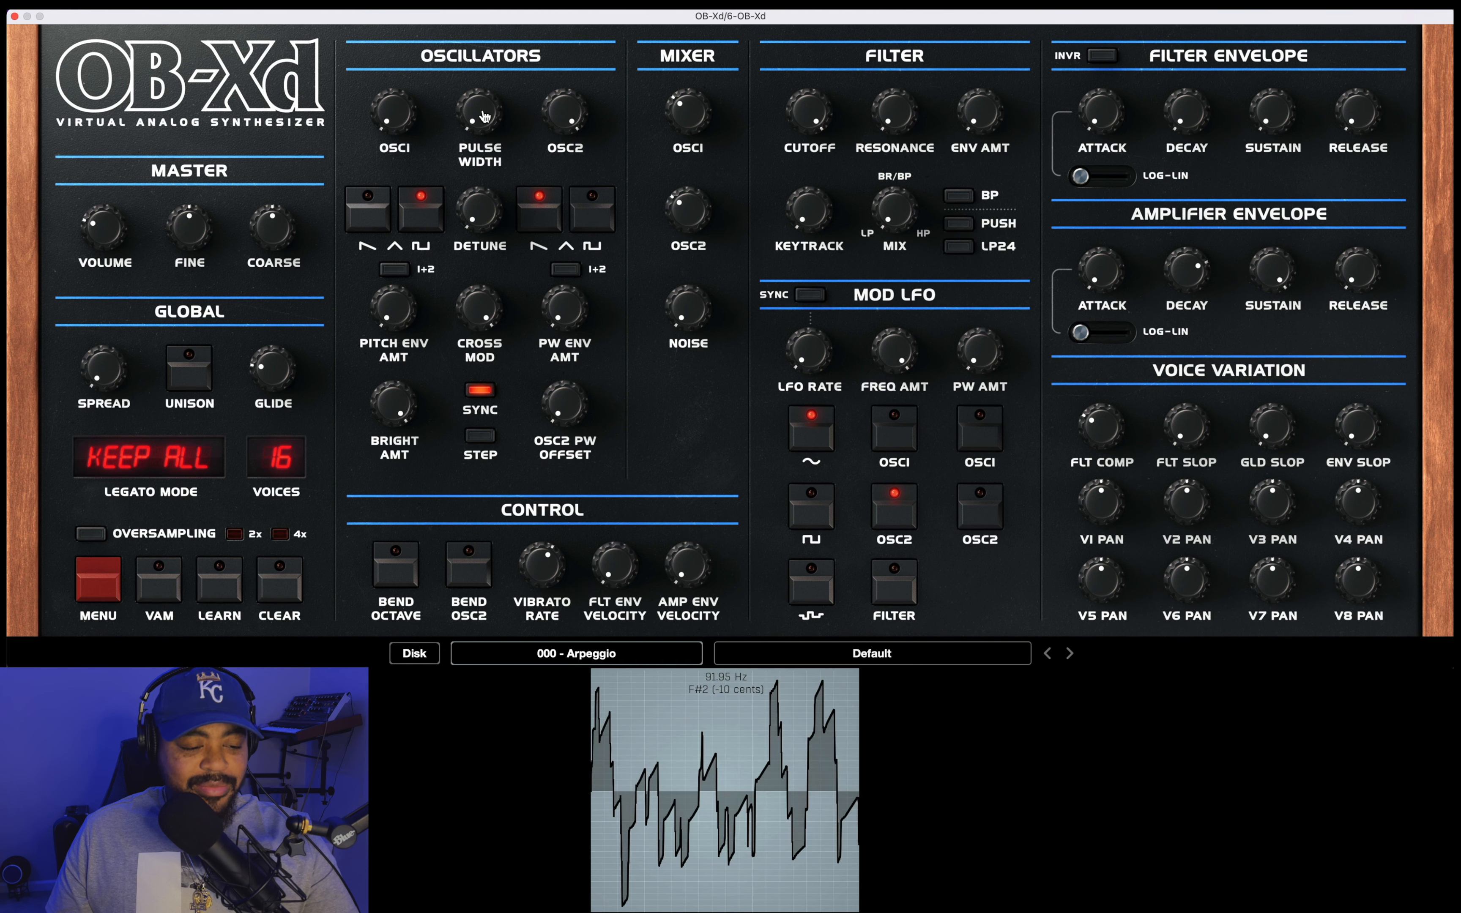
pyautogui.moveTo(484, 109); pyautogui.dragTo(481, 9)
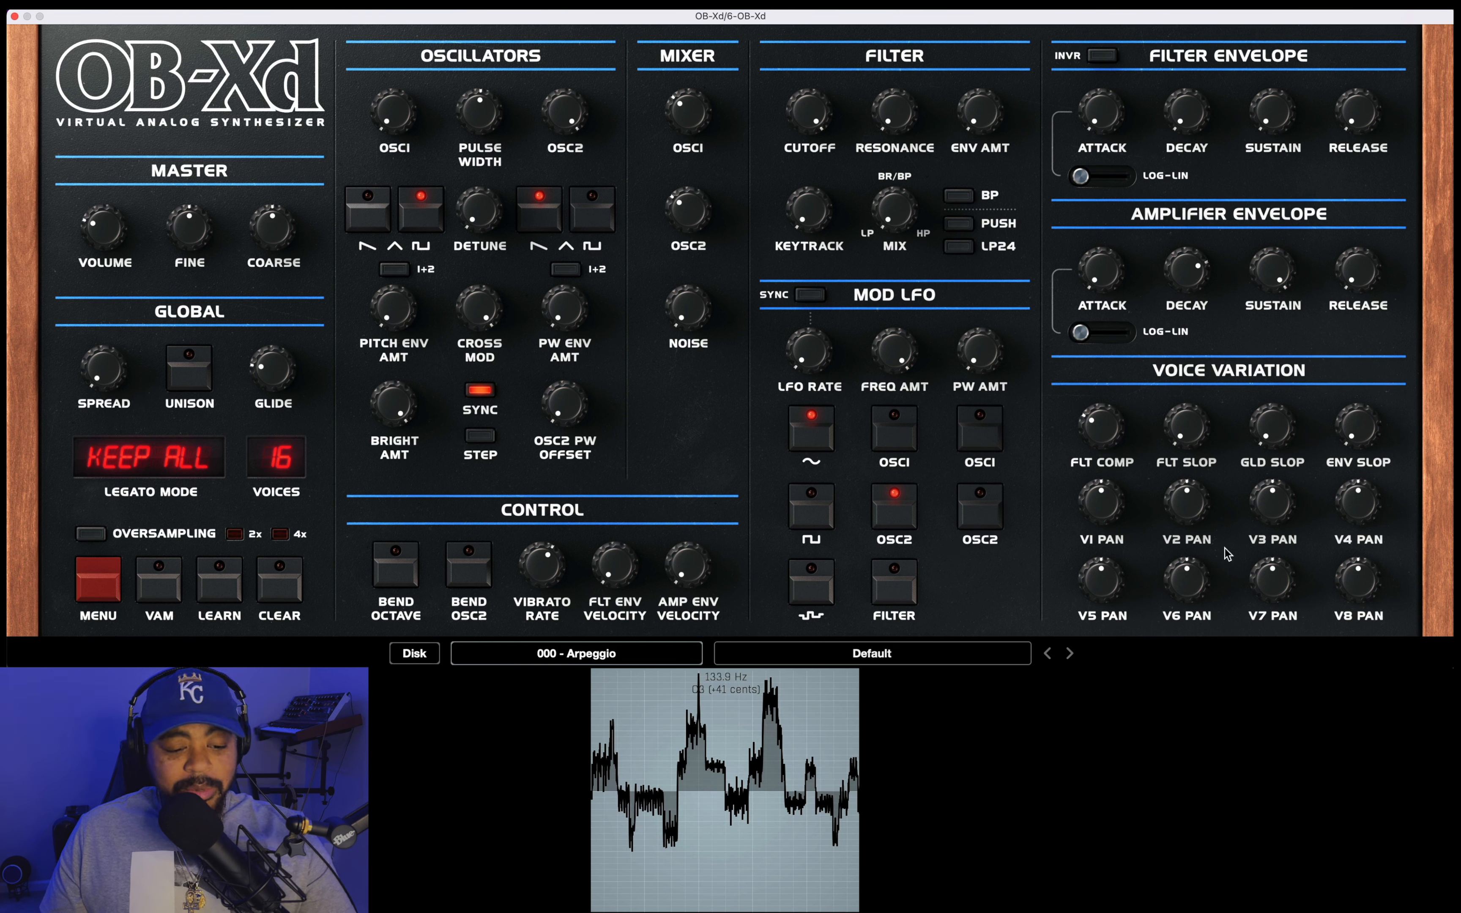
# Step: Route the LFO's pulse width modulation to oscillator 1 and set a fairly high pulse width amount
pyautogui.moveTo(1005, 364); pyautogui.dragTo(968, 266)
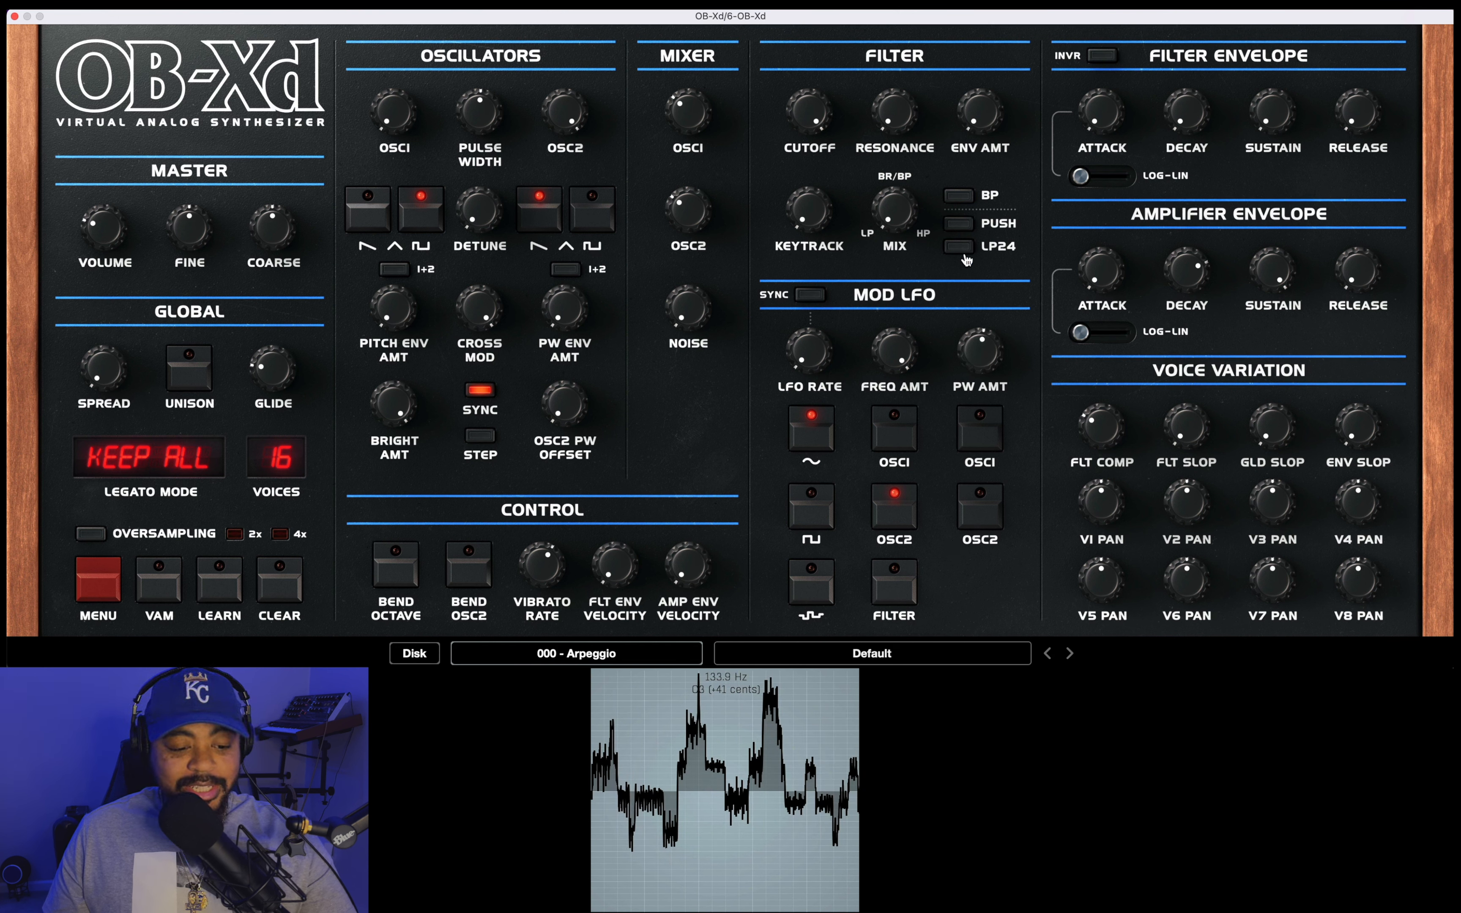
pyautogui.click(983, 432)
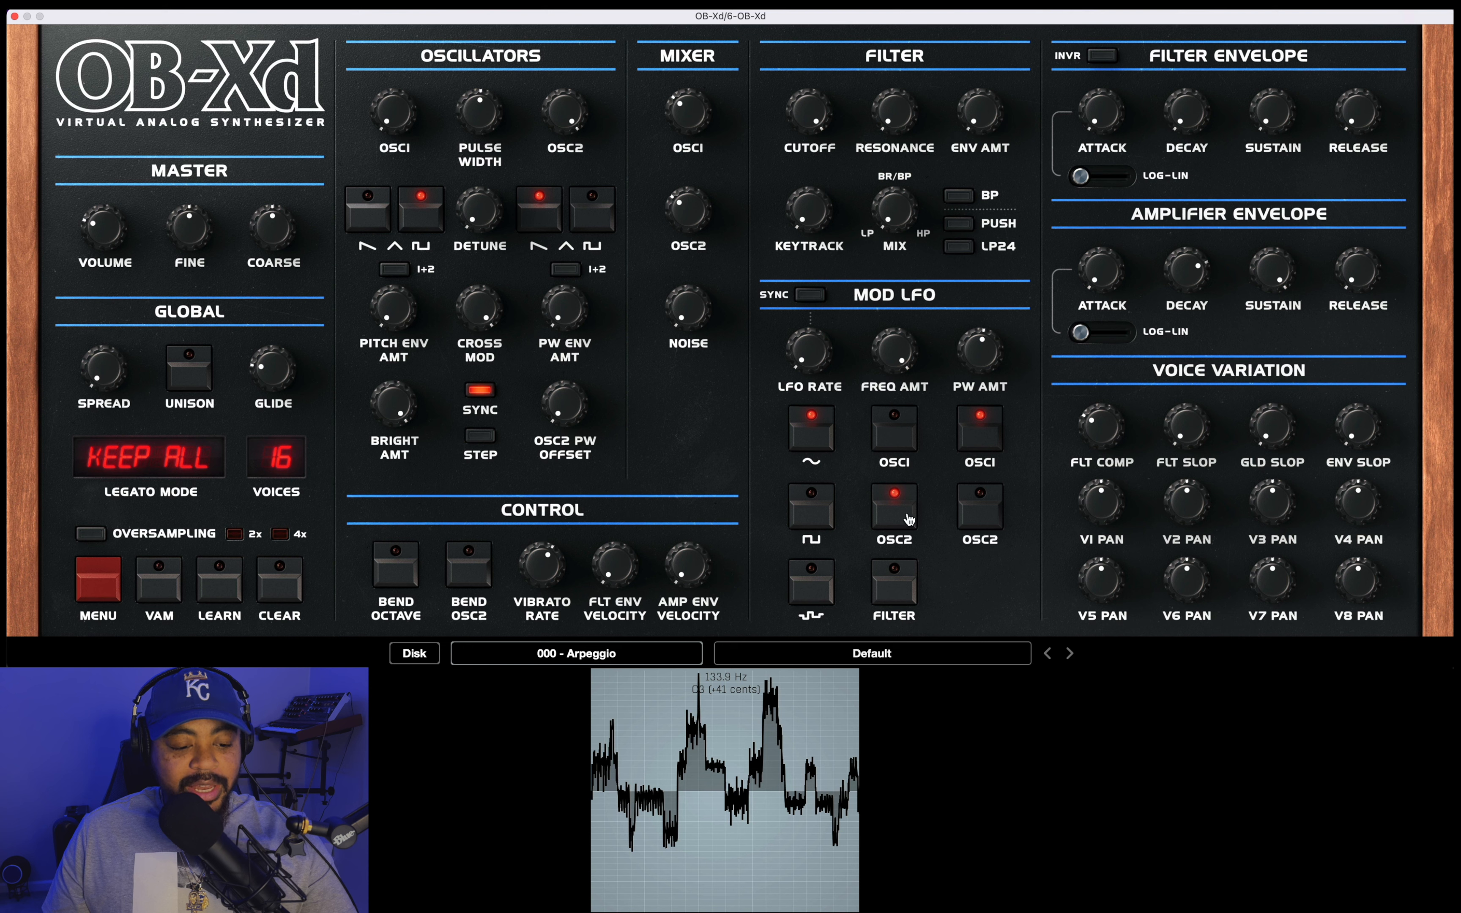
pyautogui.moveTo(982, 357); pyautogui.dragTo(986, 282)
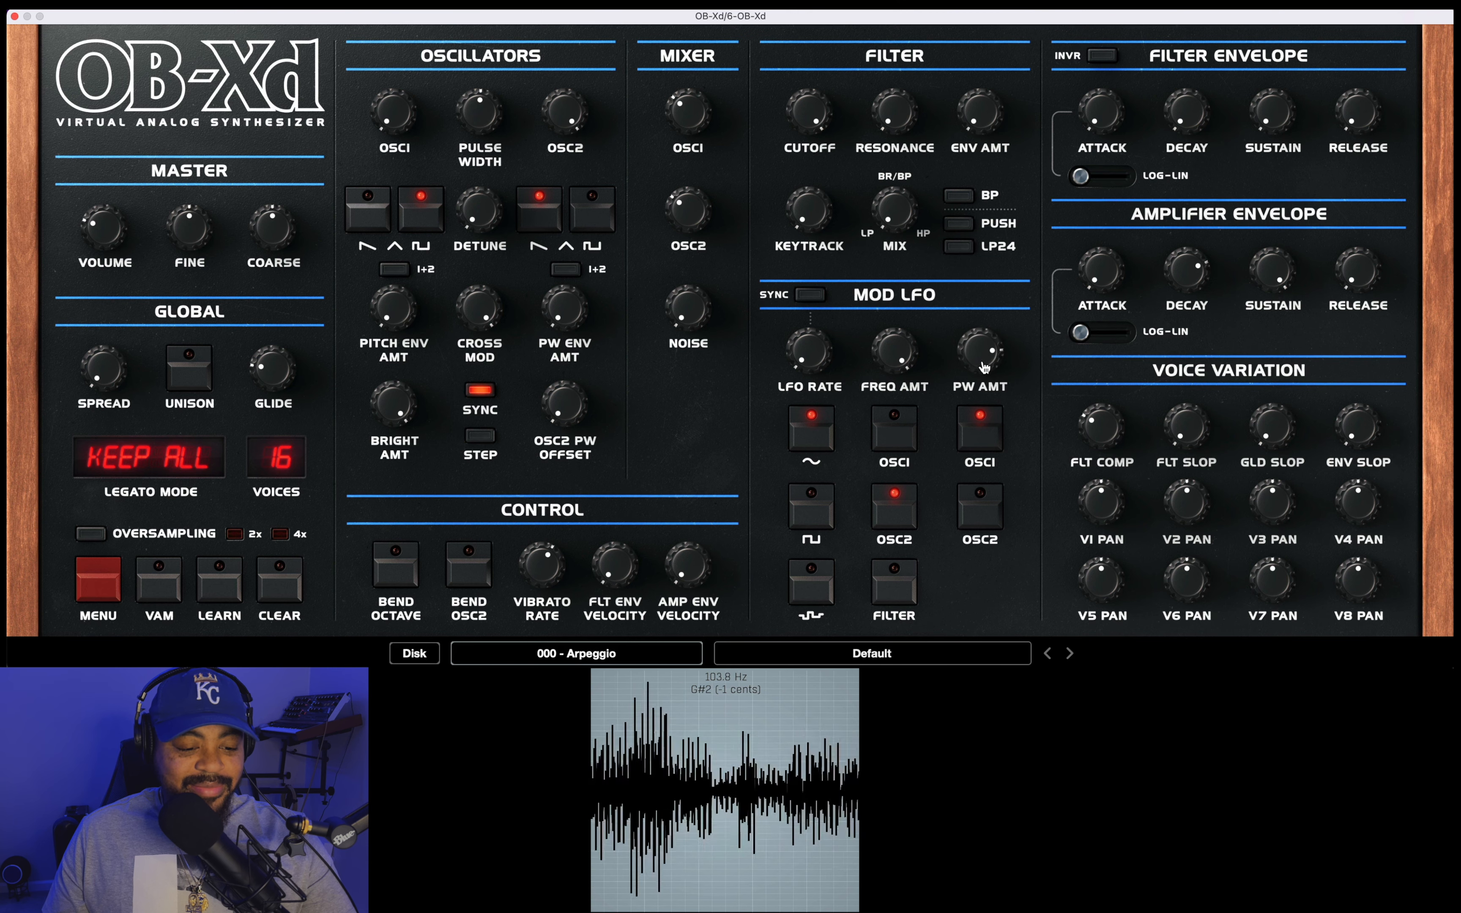
pyautogui.moveTo(985, 371); pyautogui.dragTo(988, 381)
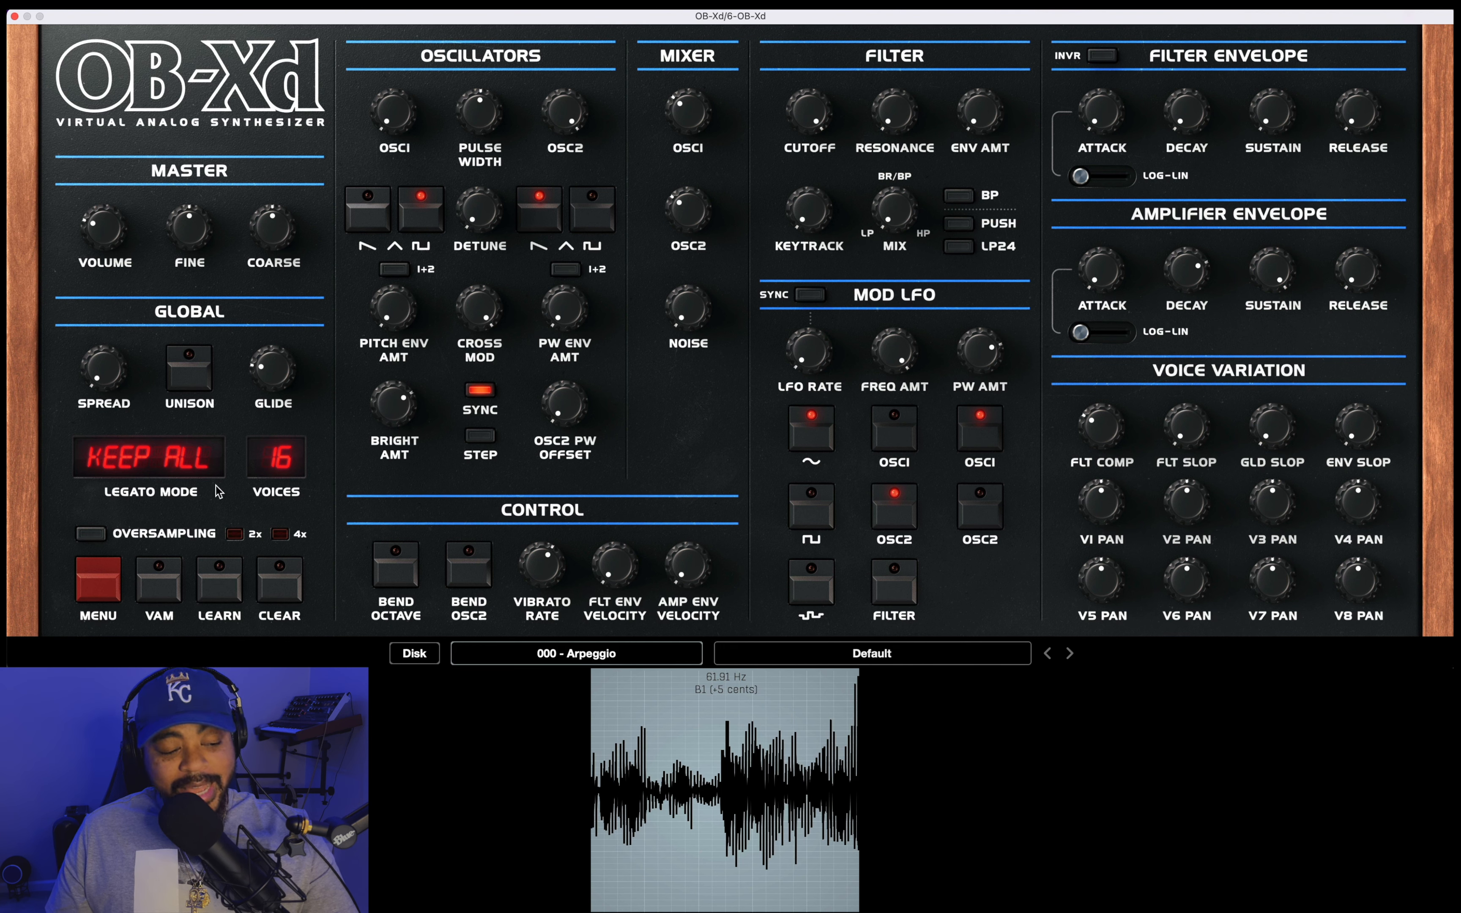
# Step: Try the global spread at low and high extremes and settle it at about halfway
pyautogui.moveTo(113, 300); pyautogui.dragTo(114, 258)
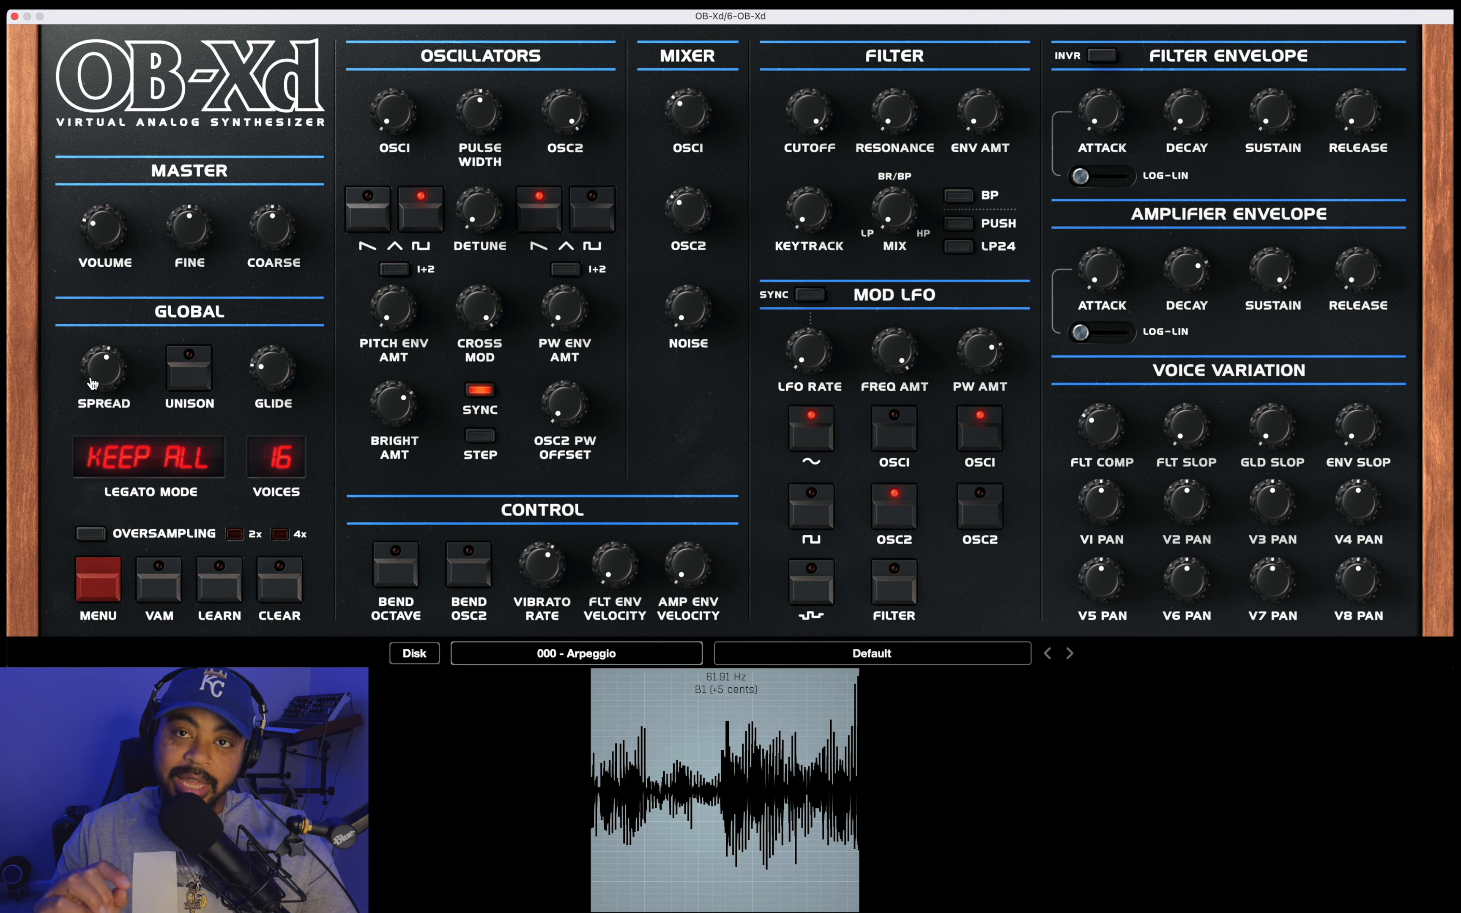
pyautogui.moveTo(92, 384); pyautogui.dragTo(82, 596)
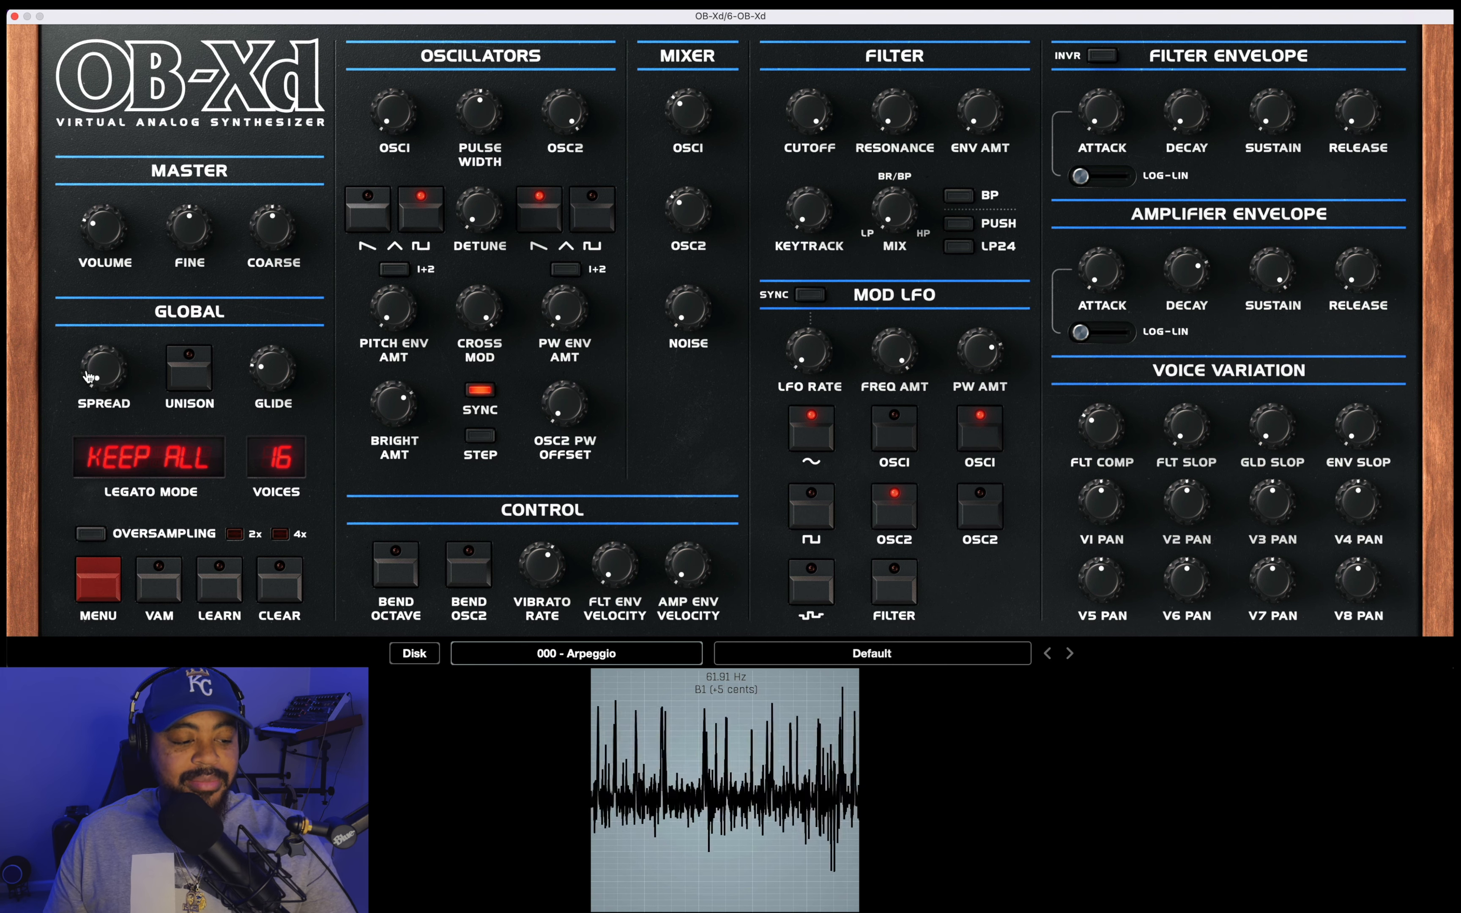
pyautogui.moveTo(101, 378); pyautogui.dragTo(104, 142)
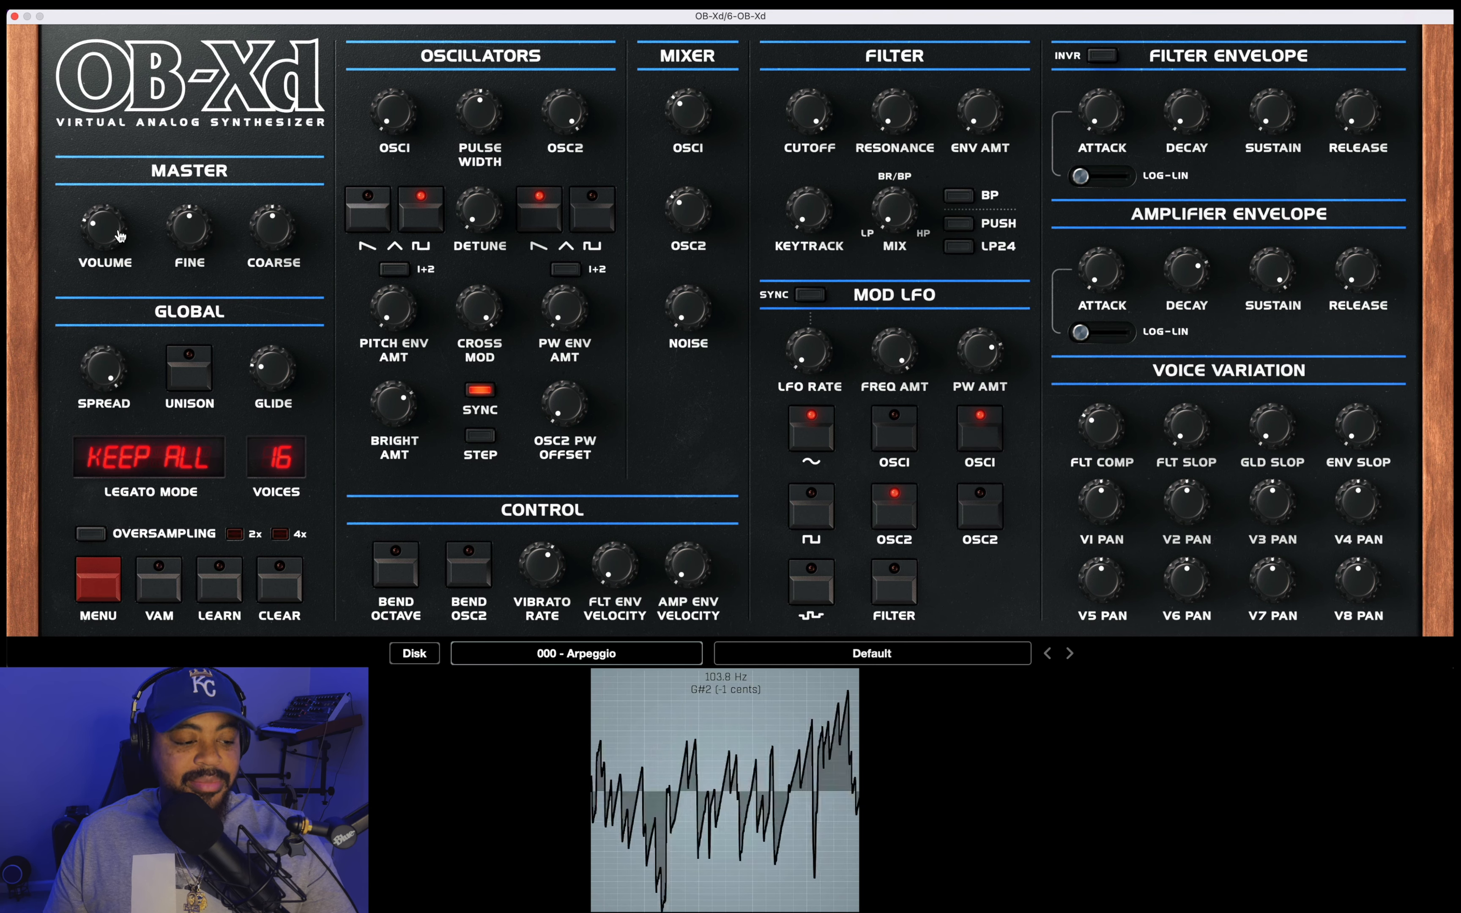
pyautogui.moveTo(118, 360); pyautogui.dragTo(110, 463)
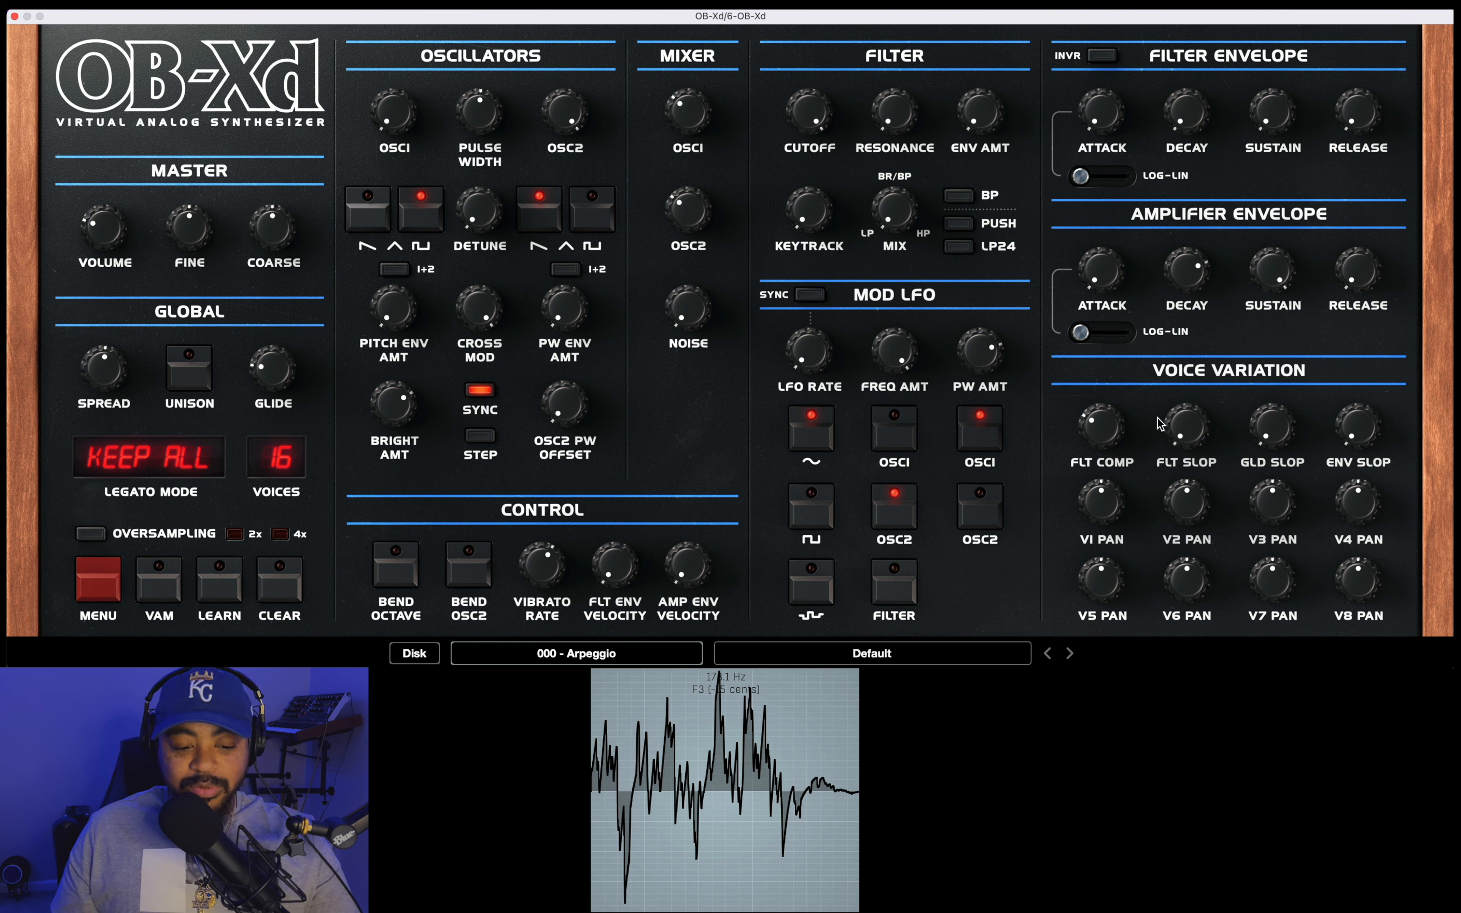
# Step: Pan voices 1, 3 and 5 to the left and voices 2, 4 and 6 to the right
pyautogui.moveTo(1096, 500); pyautogui.dragTo(1092, 604)
pyautogui.moveTo(1188, 507); pyautogui.dragTo(1189, 426)
pyautogui.moveTo(1272, 503); pyautogui.dragTo(1272, 562)
pyautogui.moveTo(1358, 516); pyautogui.dragTo(1358, 466)
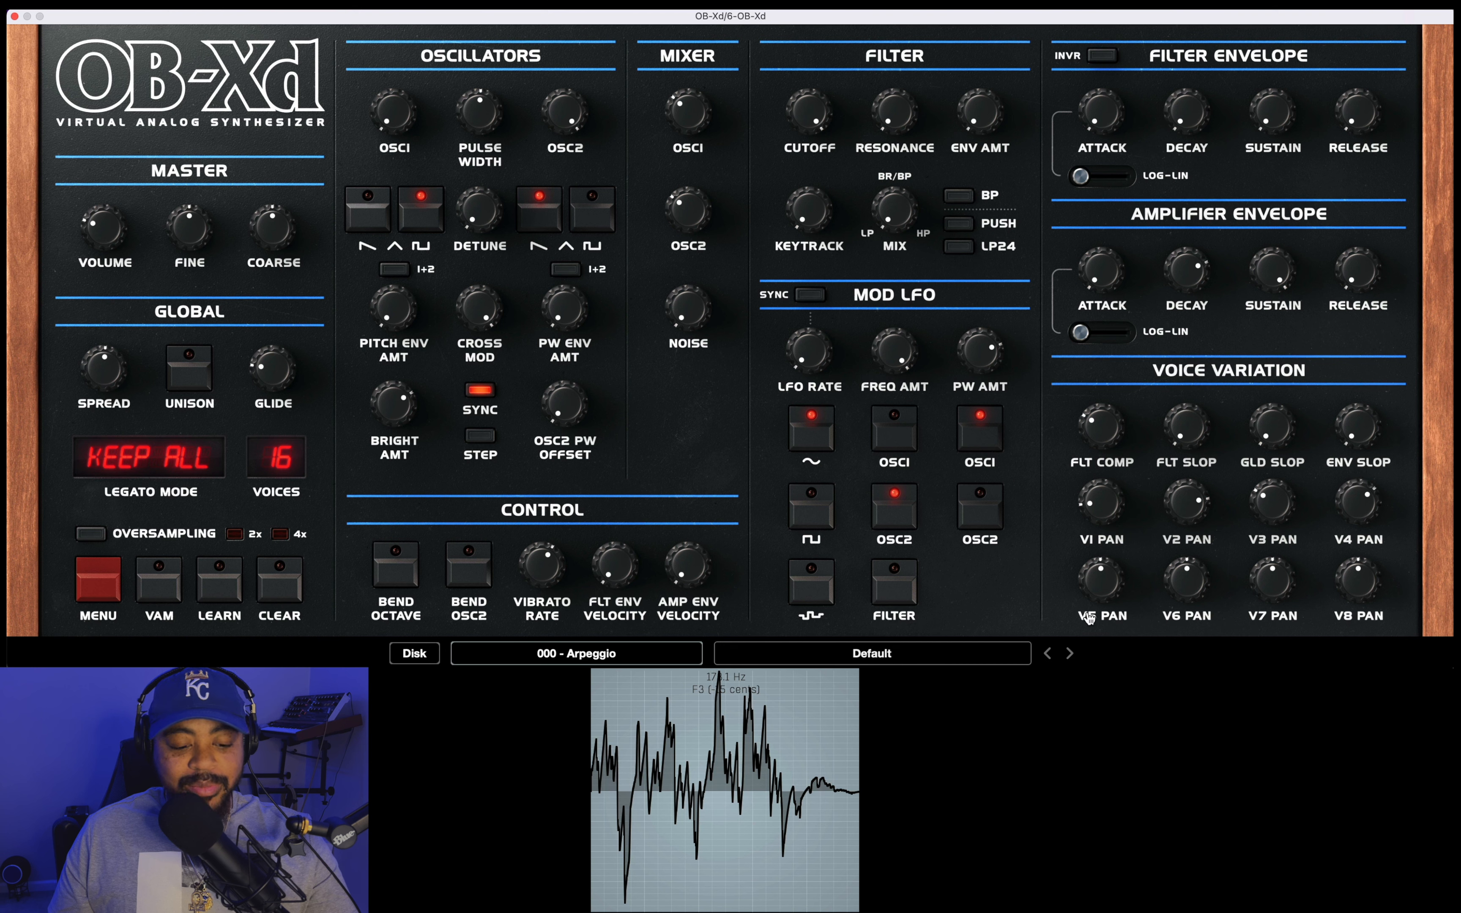
pyautogui.moveTo(1088, 617); pyautogui.dragTo(1089, 647)
pyautogui.moveTo(1185, 579); pyautogui.dragTo(1182, 524)
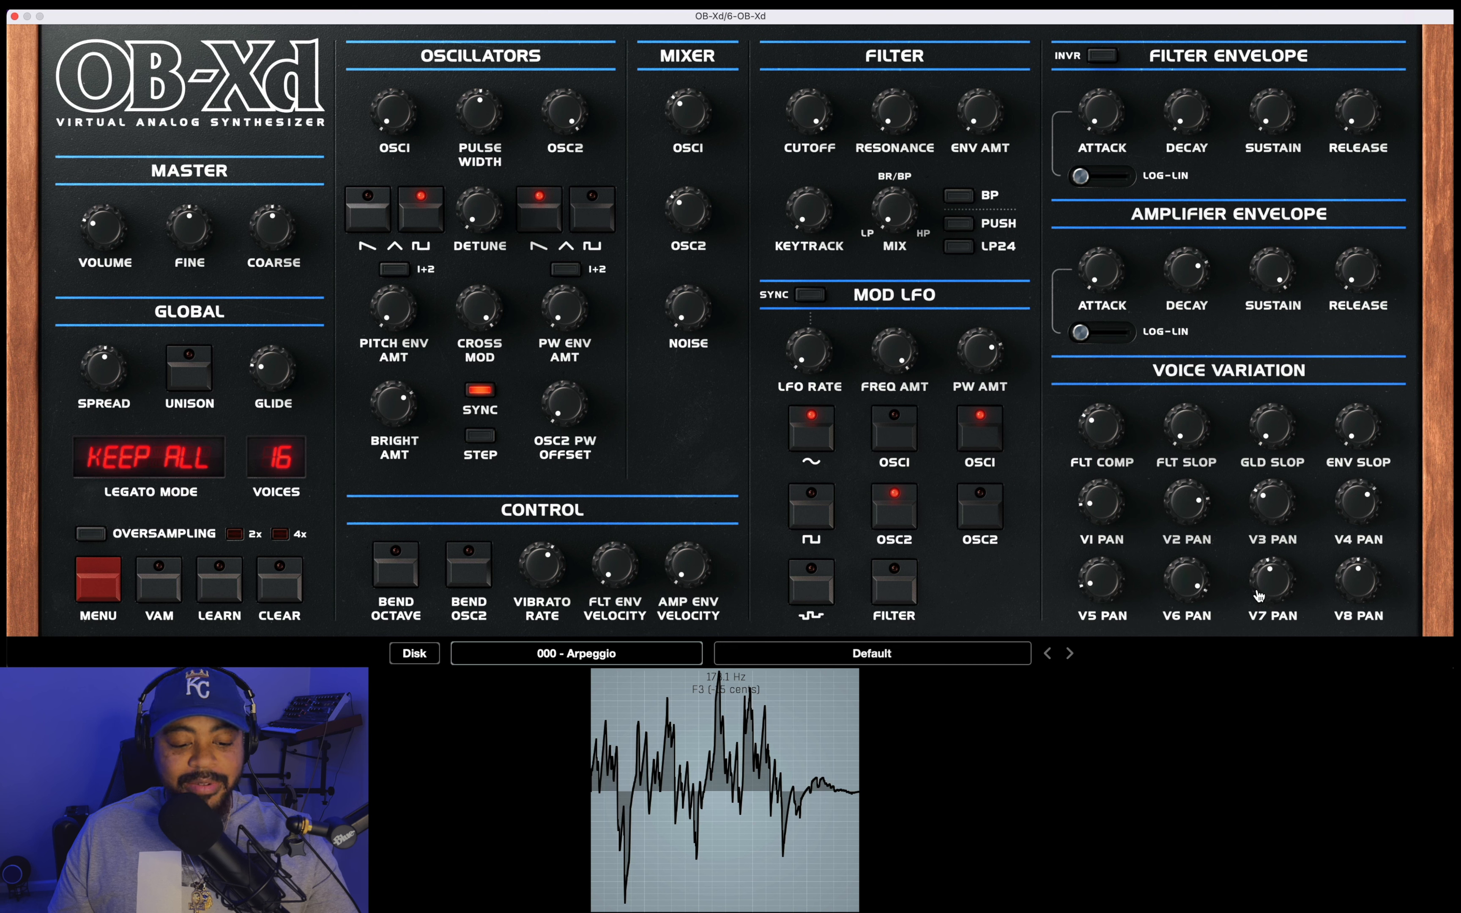
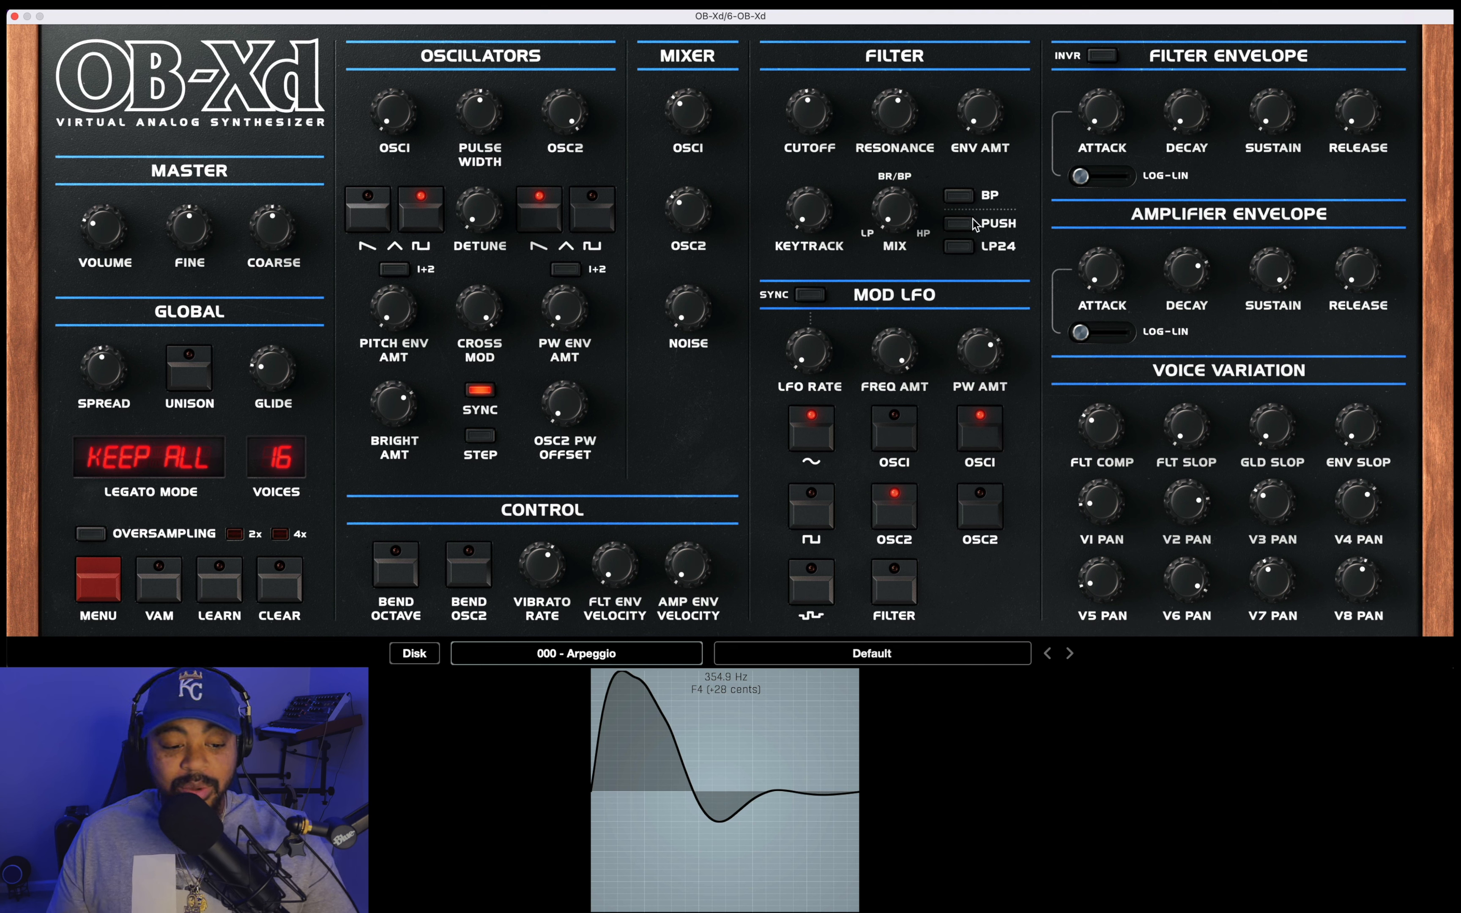
# Step: Enable the filter's Push mode, fine-tune the cutoff and raise the filter envelope amount
pyautogui.click(965, 228)
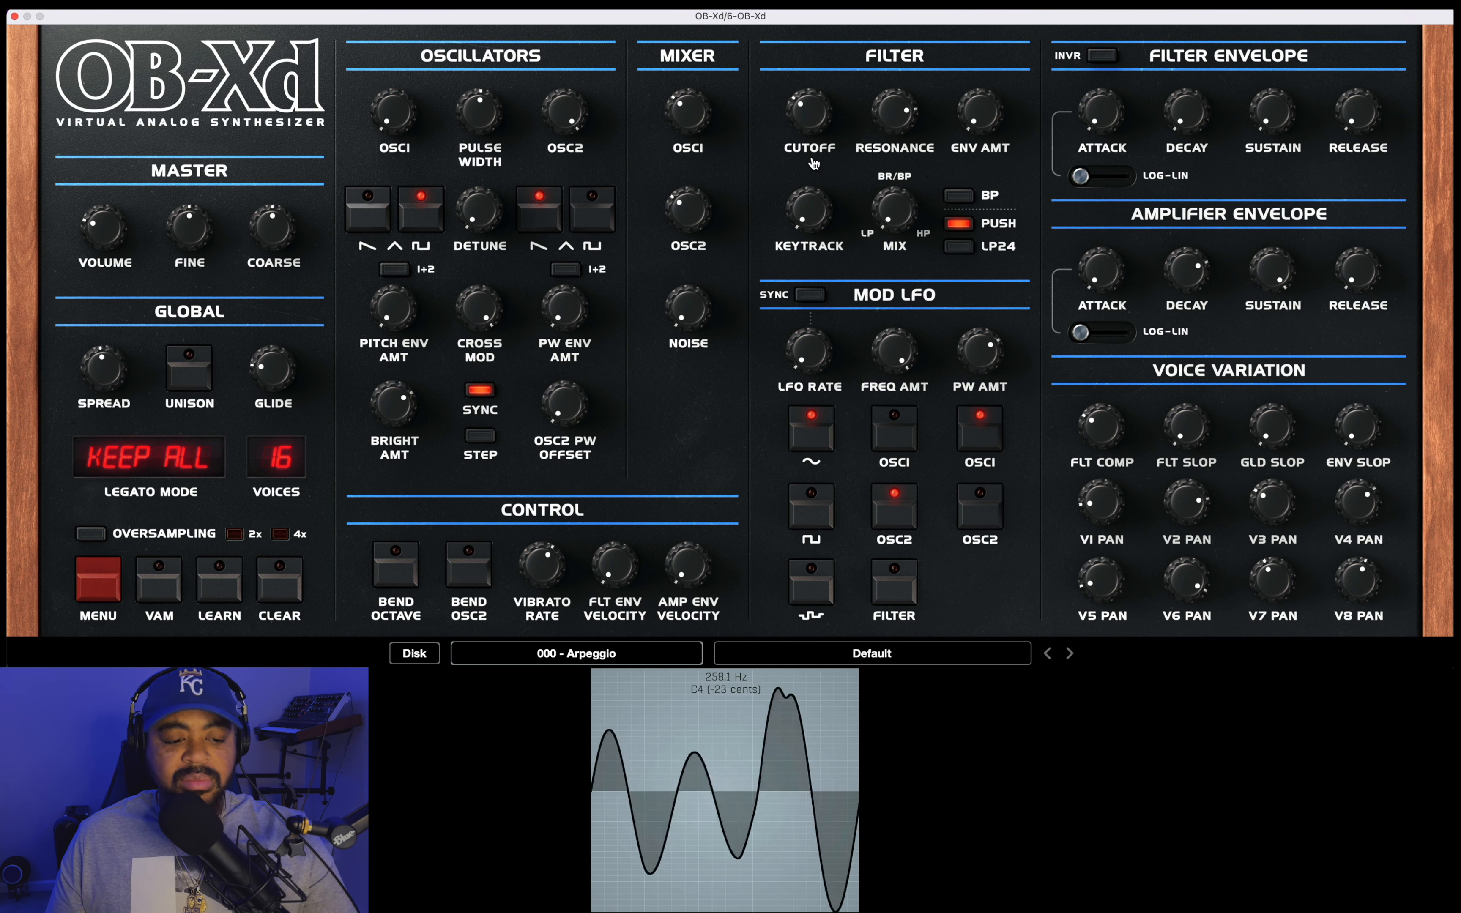
pyautogui.moveTo(814, 163)
pyautogui.mouseDown()
pyautogui.moveTo(806, 146)
pyautogui.moveTo(819, 198)
pyautogui.moveTo(815, 136)
pyautogui.mouseUp()
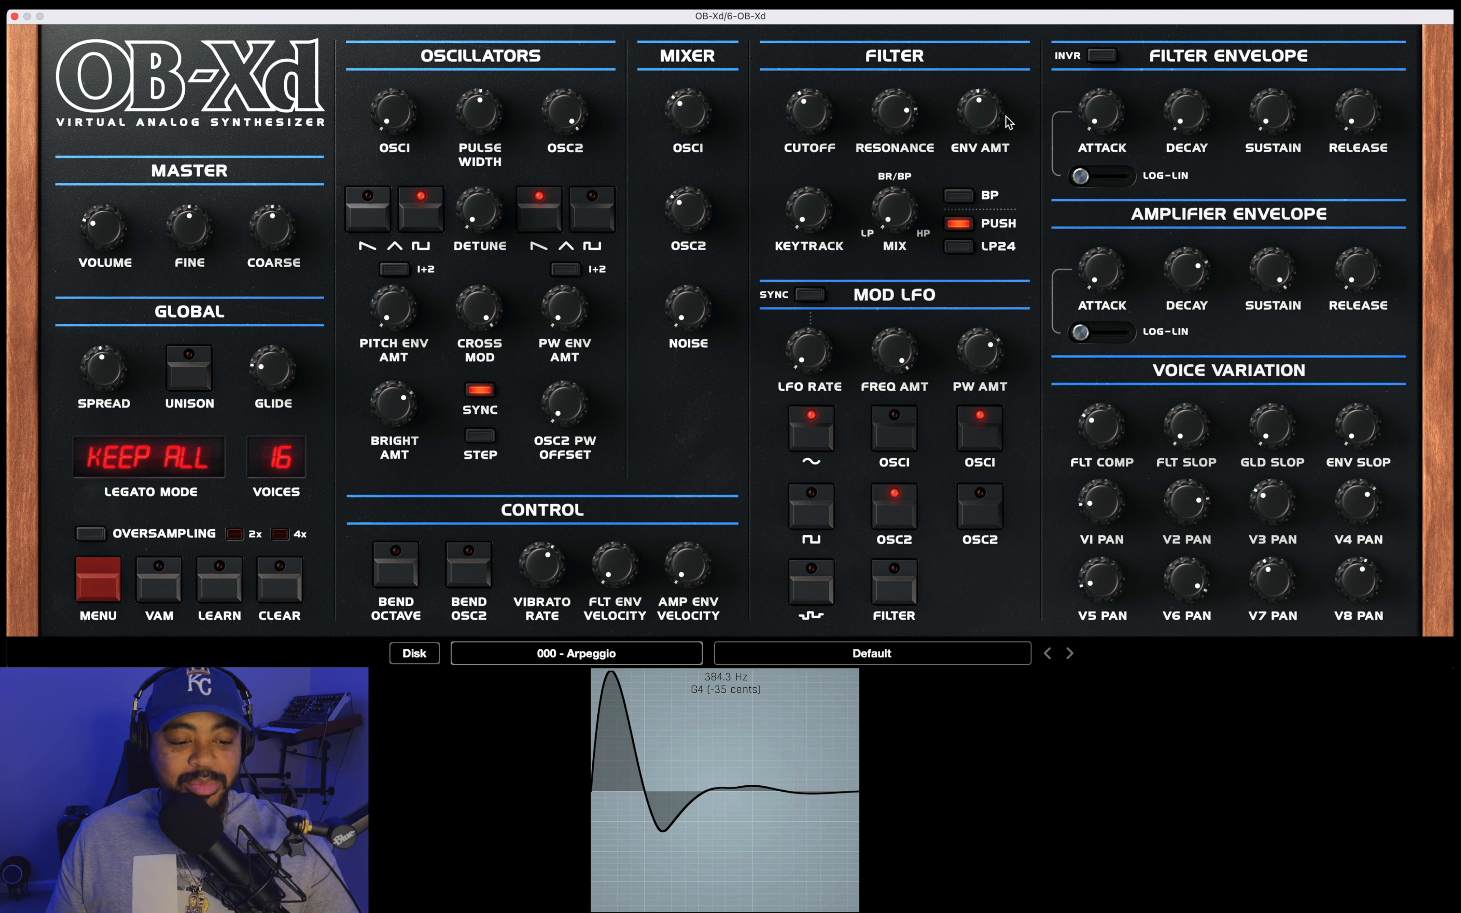
pyautogui.moveTo(1005, 116); pyautogui.dragTo(1007, 100)
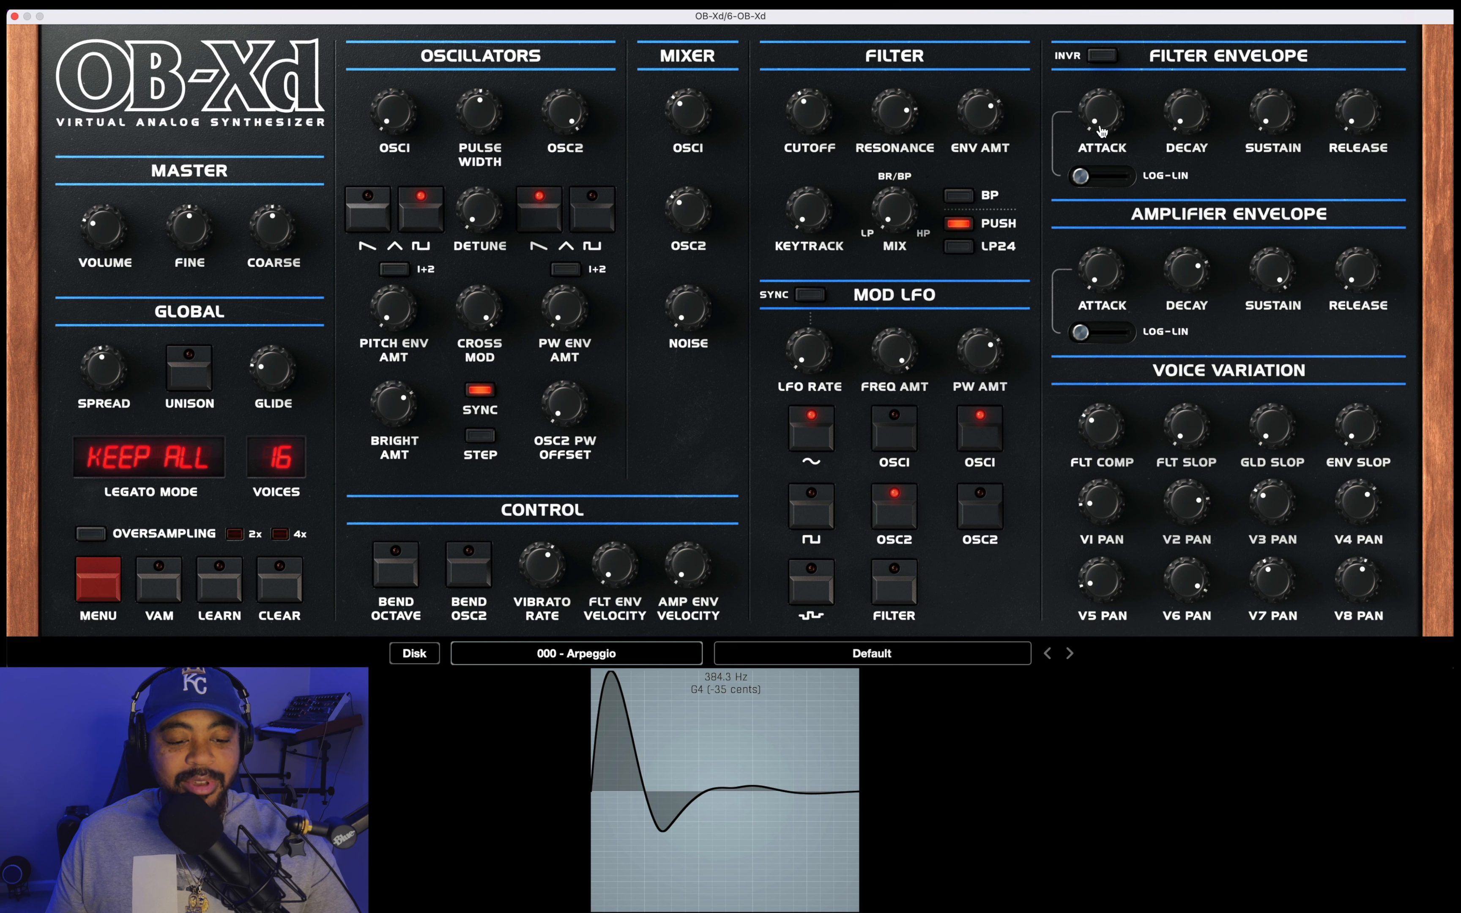
# Step: Raise the filter envelope's decay, sustain and release
pyautogui.moveTo(1174, 121); pyautogui.dragTo(1179, 70)
pyautogui.moveTo(1238, 122); pyautogui.dragTo(1338, 63)
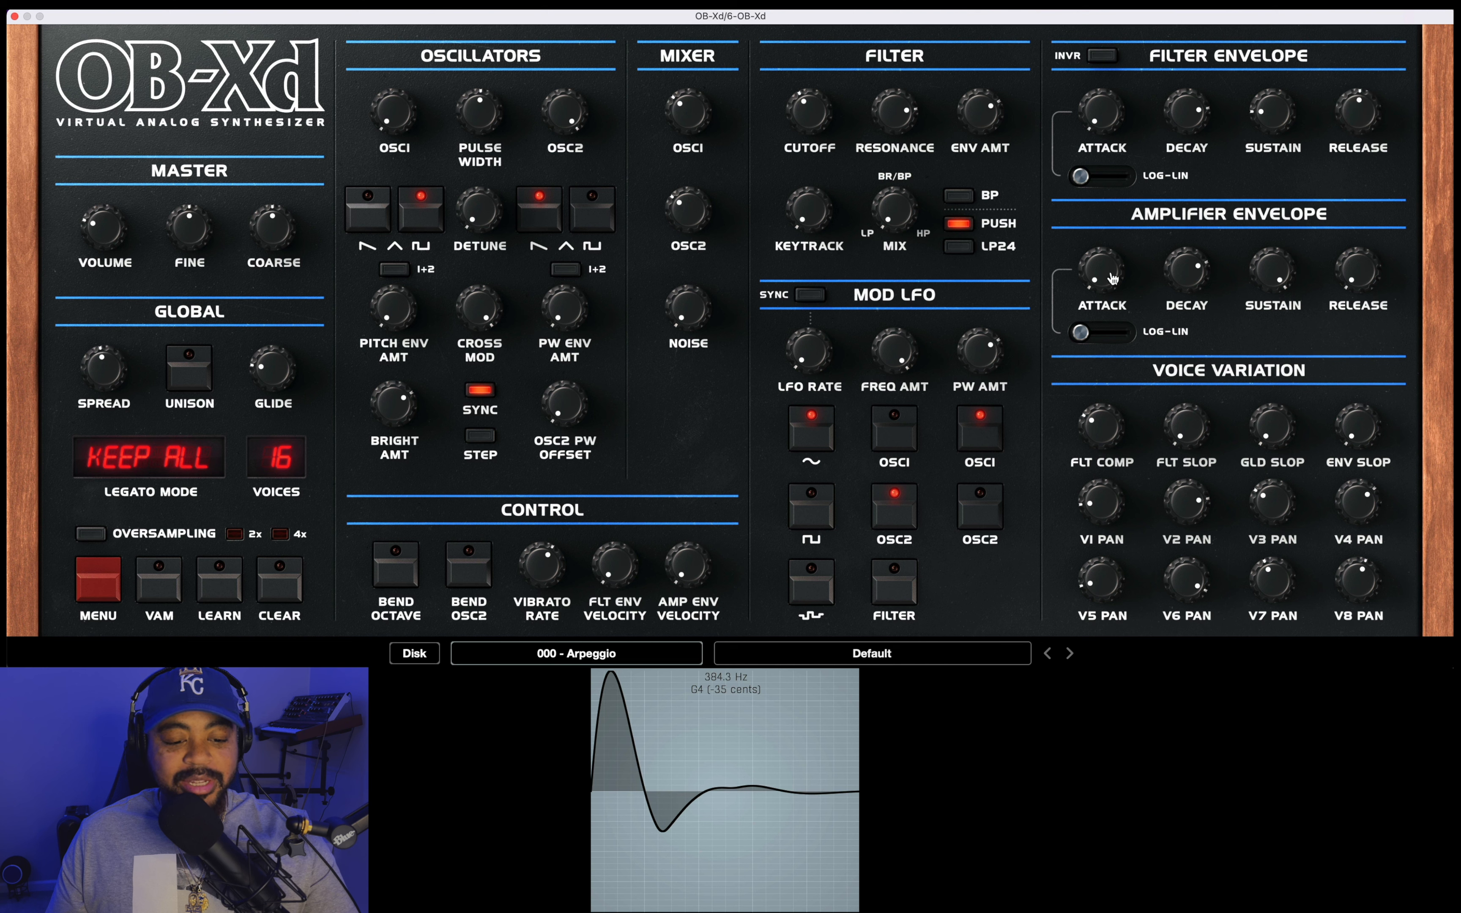
# Step: Lengthen the amplifier and filter envelope releases and lower the amplifier sustain
pyautogui.moveTo(1328, 270); pyautogui.dragTo(1356, 163)
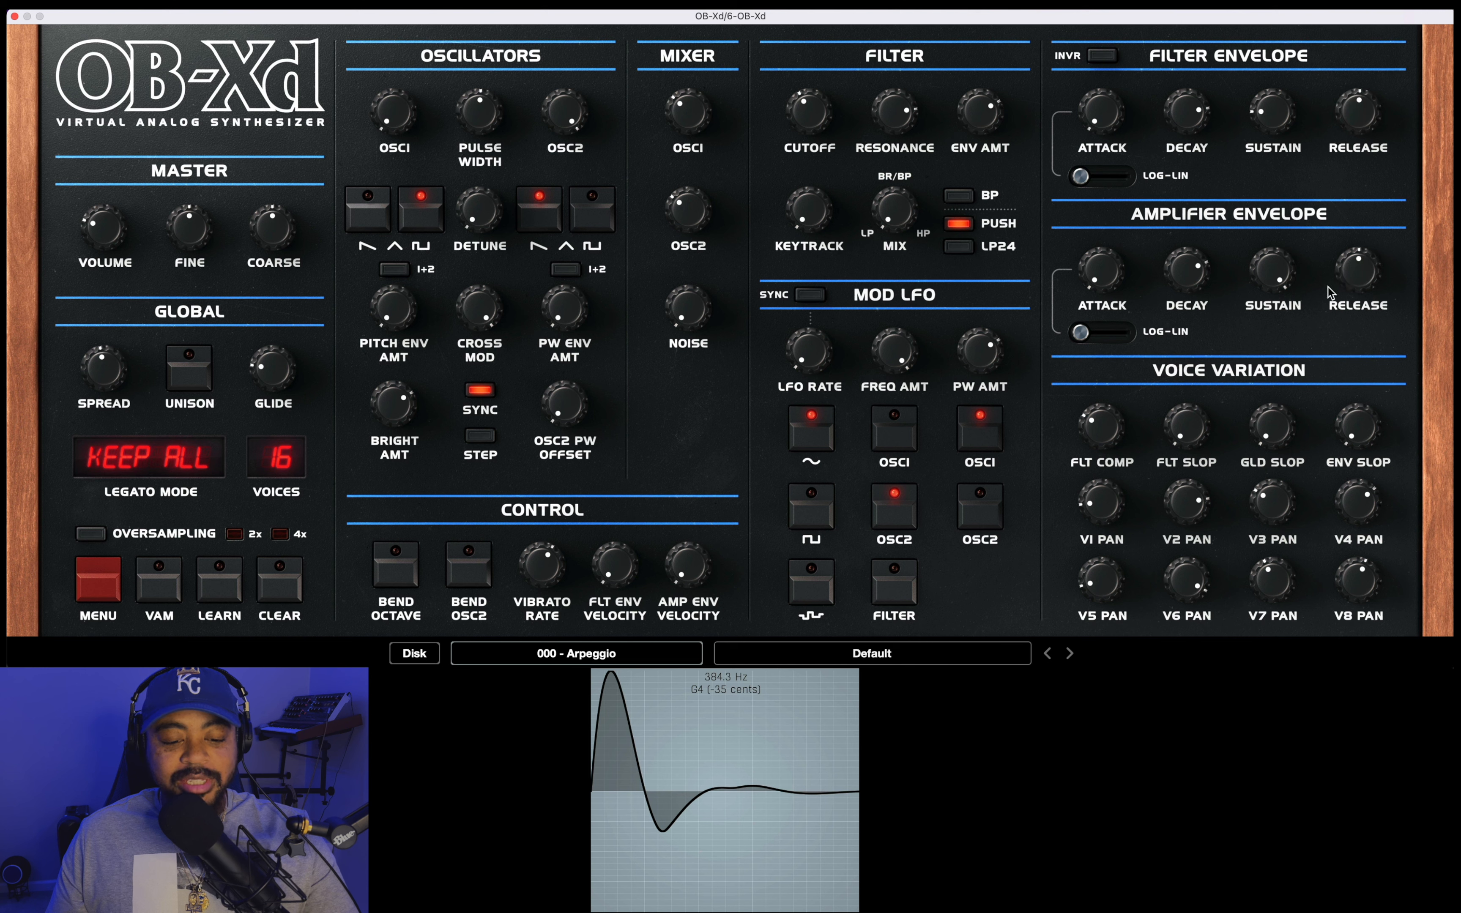
pyautogui.moveTo(1369, 272)
pyautogui.mouseDown()
pyautogui.moveTo(1367, 234)
pyautogui.moveTo(1364, 252)
pyautogui.mouseUp()
pyautogui.moveTo(1352, 114); pyautogui.dragTo(1351, 99)
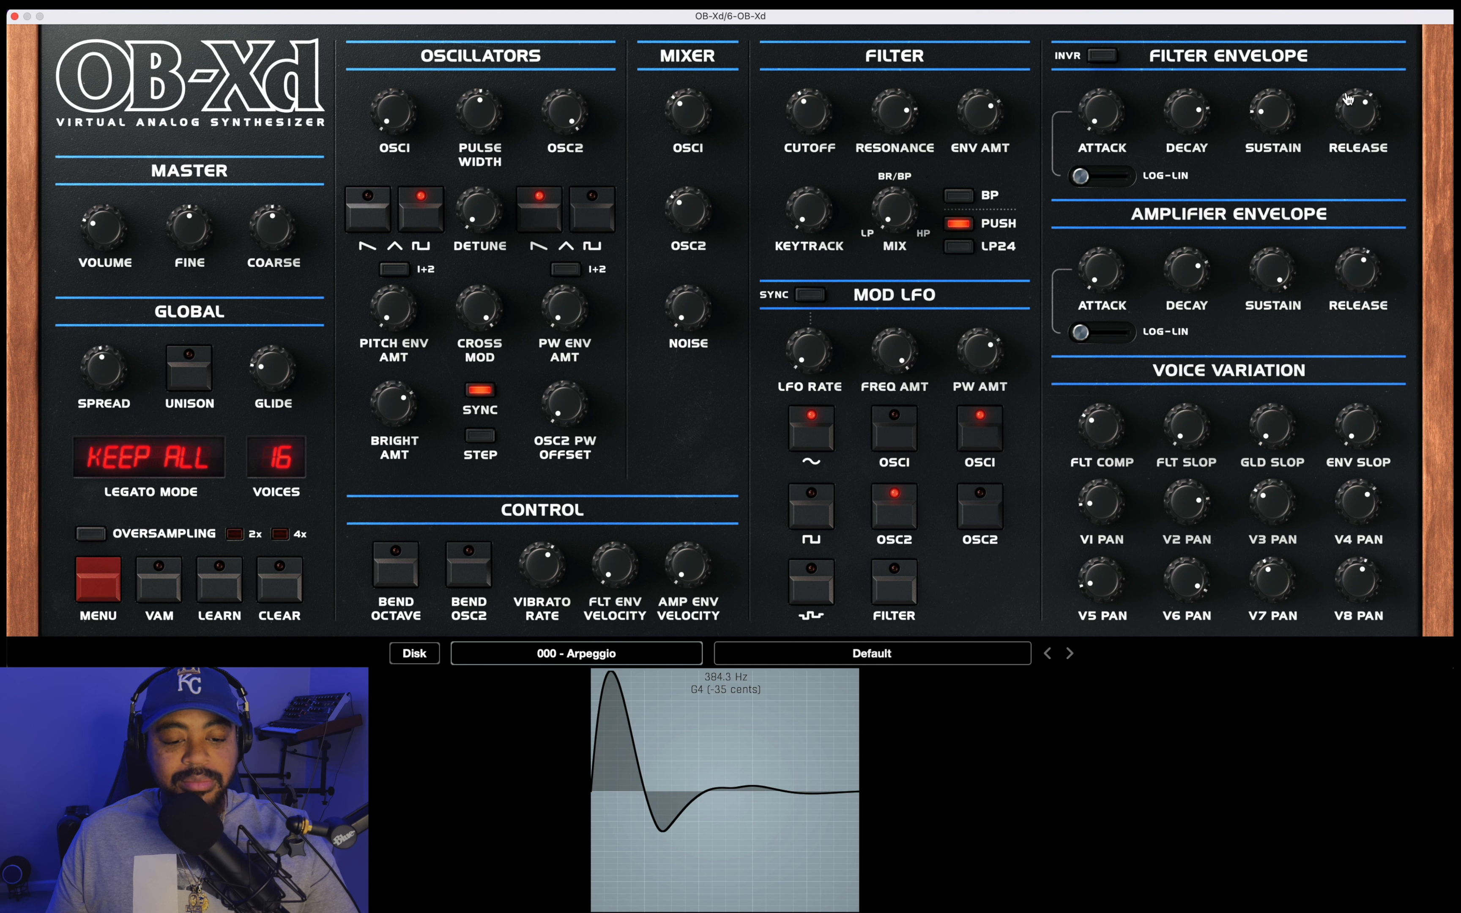
pyautogui.moveTo(1257, 265); pyautogui.dragTo(1258, 300)
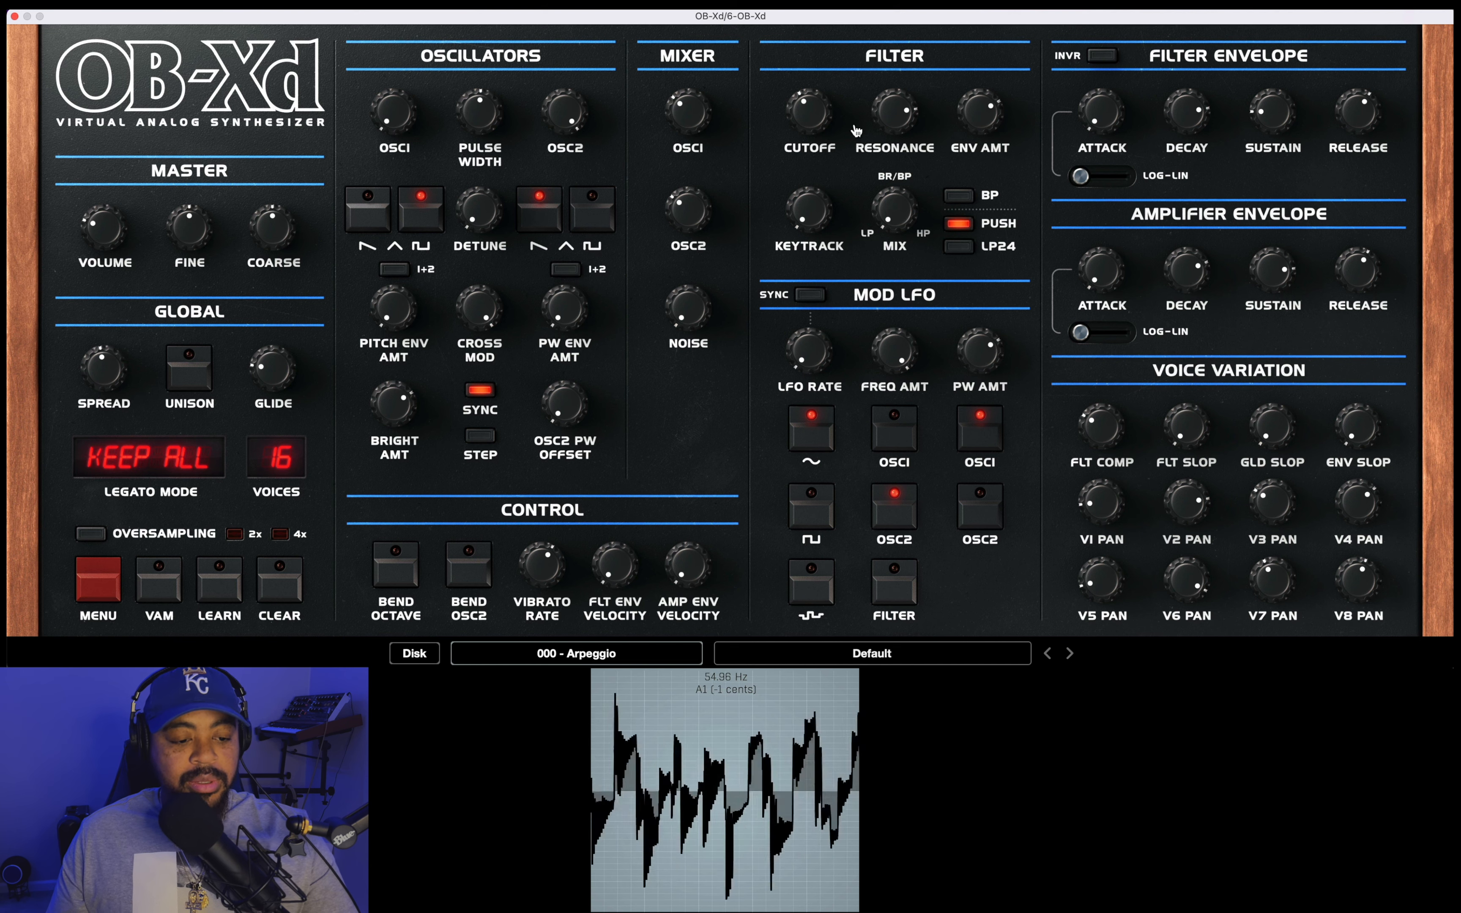
# Step: Lower the filter resonance and readjust the cutoff to about its mid position
pyautogui.moveTo(890, 114); pyautogui.dragTo(807, 149)
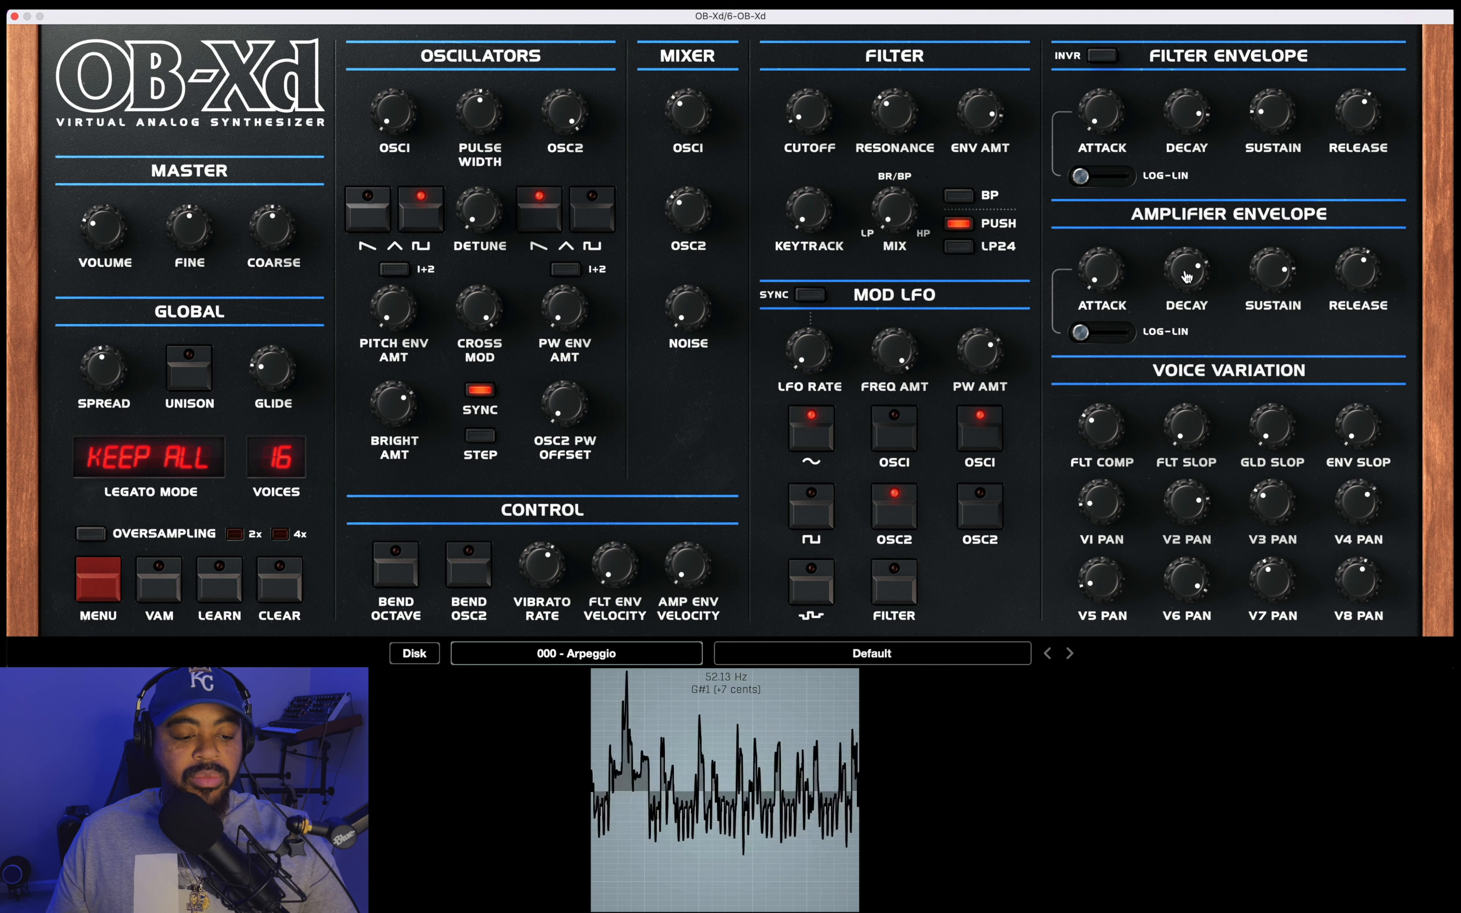
pyautogui.moveTo(811, 114); pyautogui.dragTo(814, 121)
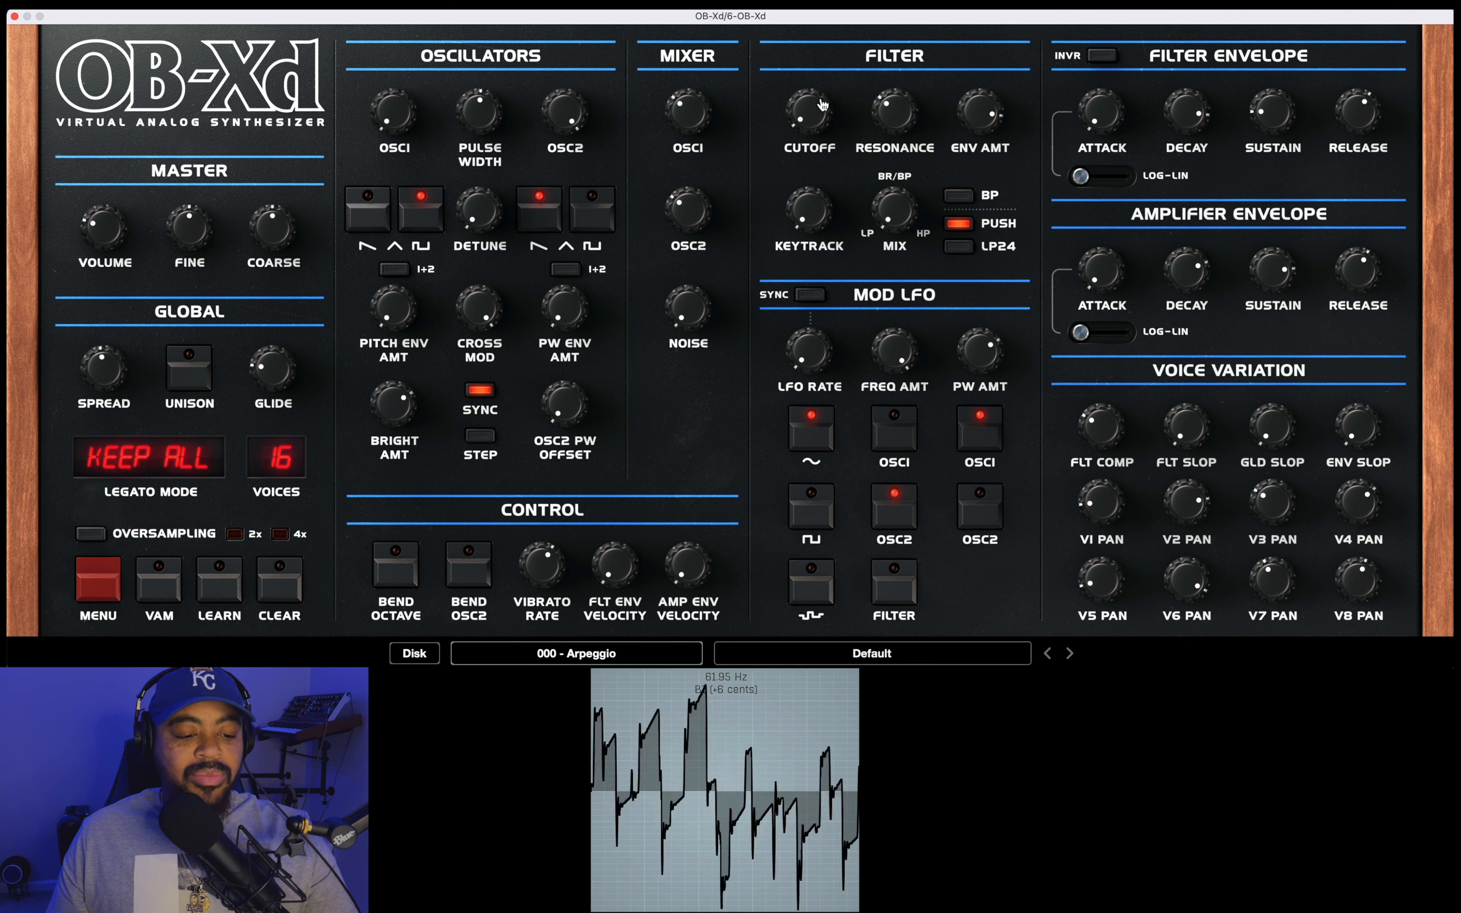
# Step: Reduce the filter envelope amount and rebalance it against a low filter cutoff
pyautogui.moveTo(981, 124); pyautogui.dragTo(989, 139)
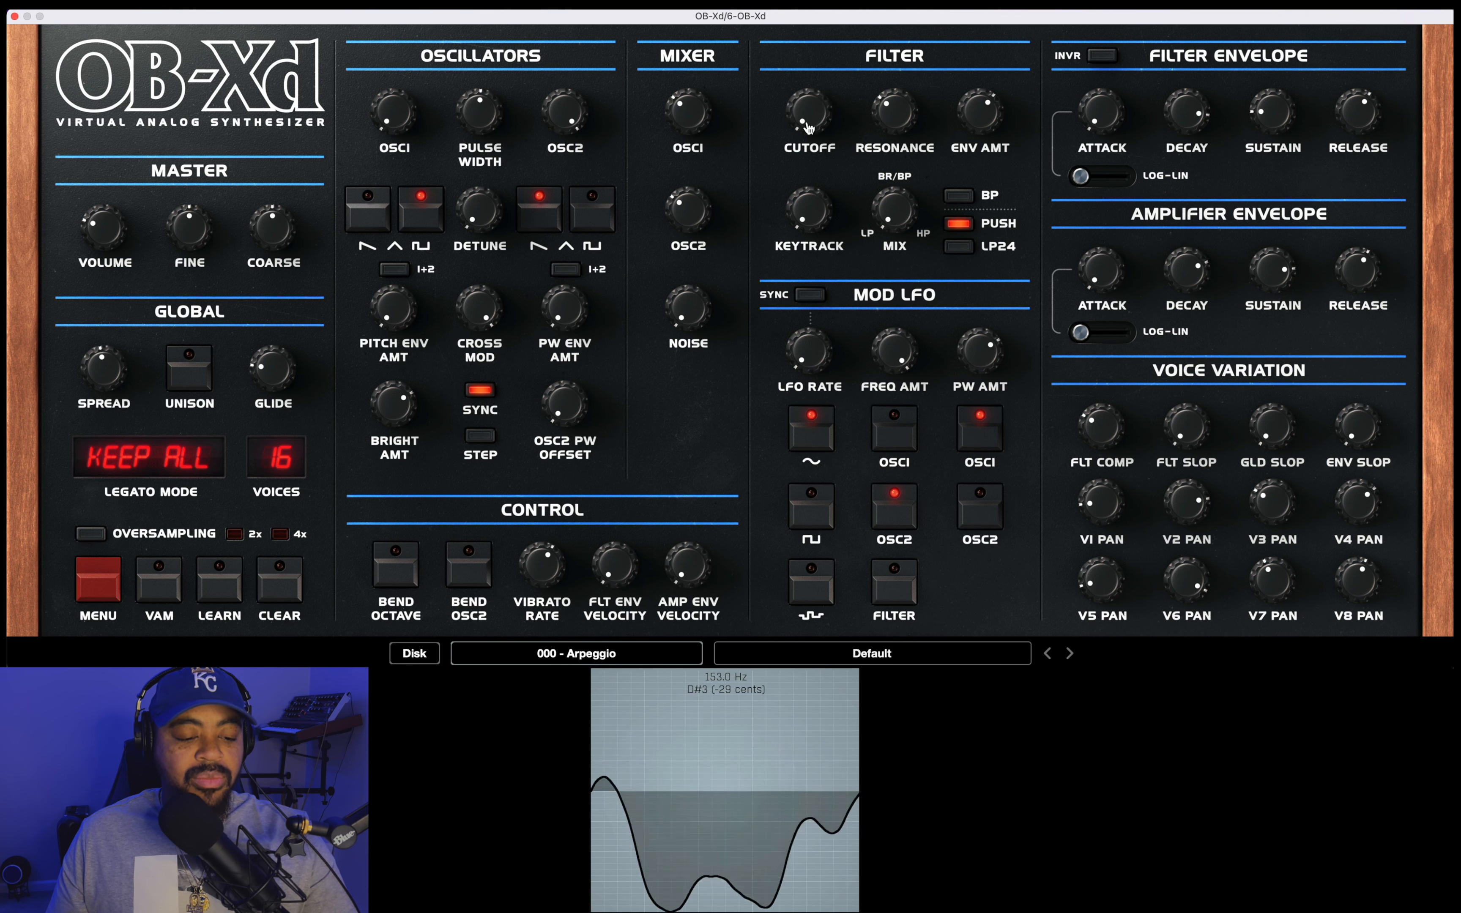
pyautogui.moveTo(809, 131); pyautogui.dragTo(809, 115)
pyautogui.moveTo(981, 115); pyautogui.dragTo(982, 96)
# Step: Mix in a moderate amount of noise and fine-tune the filter envelope amount to slightly above its midpoint
pyautogui.moveTo(691, 326); pyautogui.dragTo(698, 301)
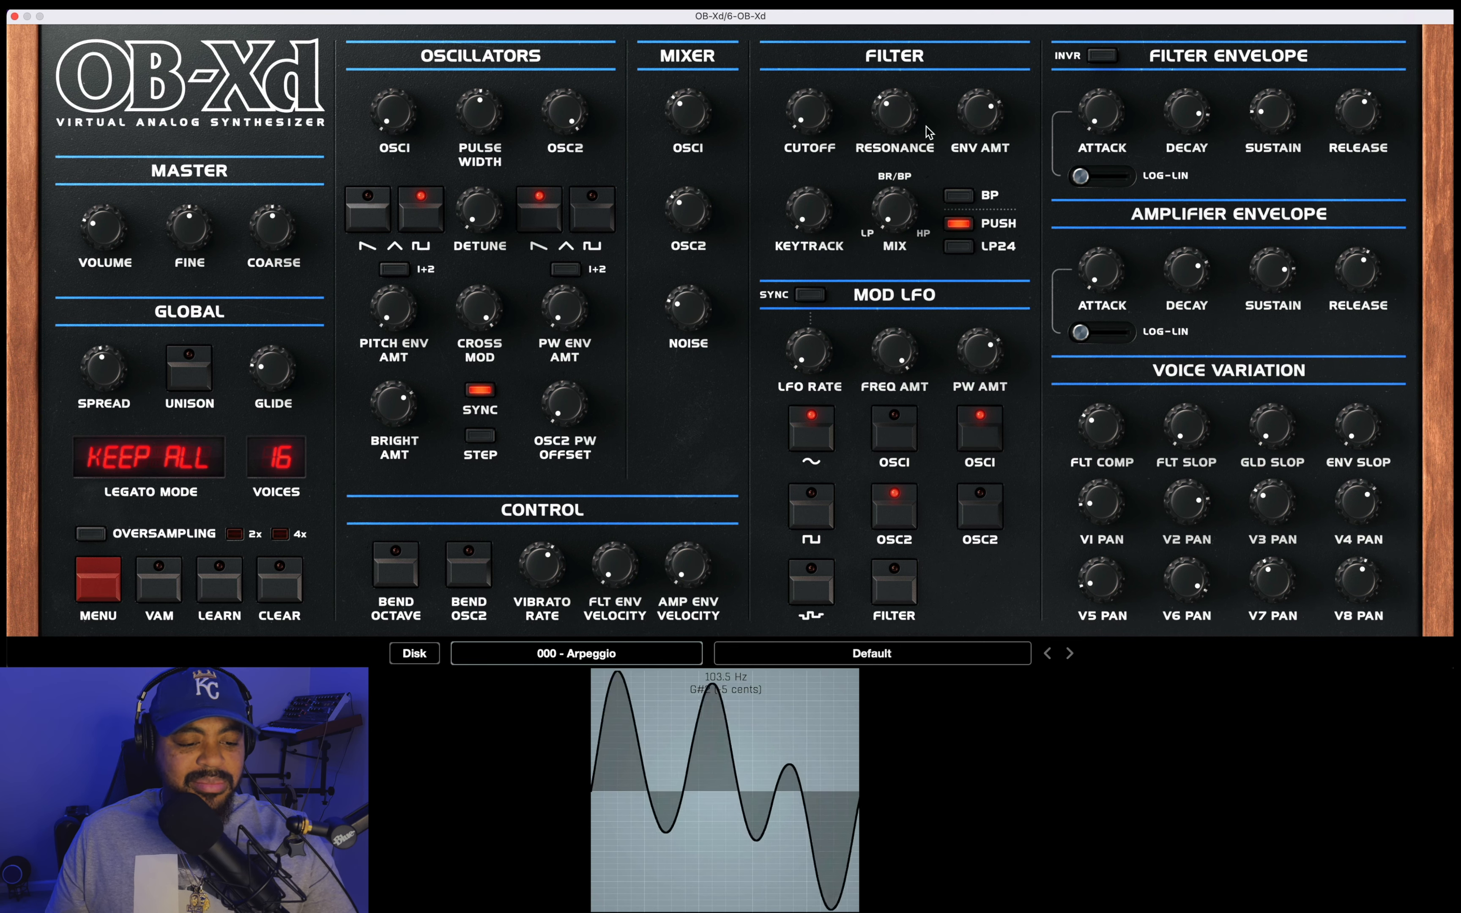
pyautogui.moveTo(968, 118); pyautogui.dragTo(968, 115)
pyautogui.moveTo(689, 304); pyautogui.dragTo(690, 297)
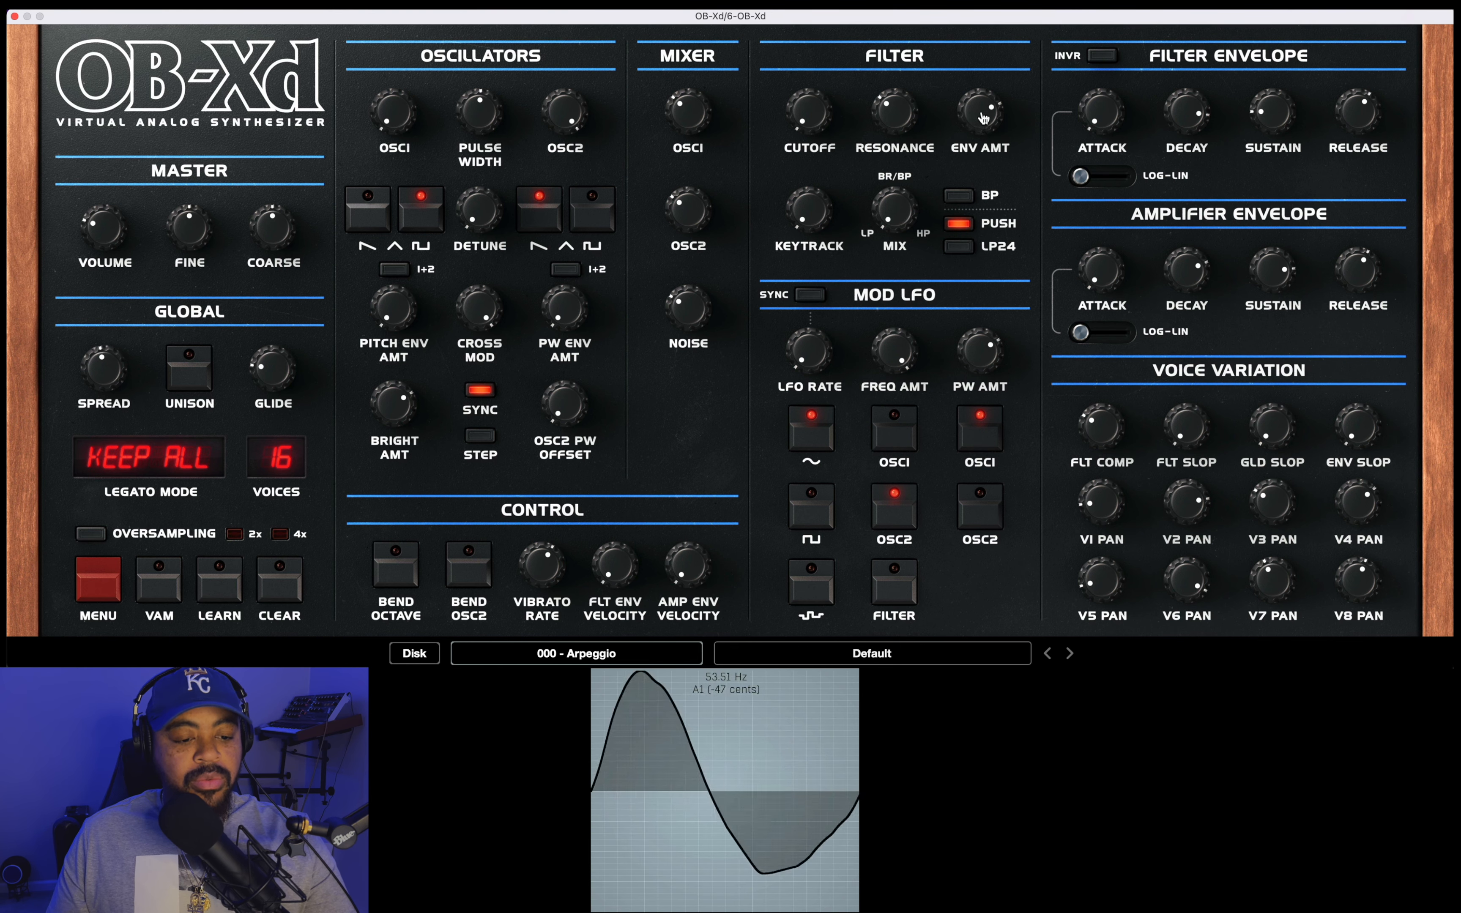
pyautogui.moveTo(984, 120); pyautogui.dragTo(982, 153)
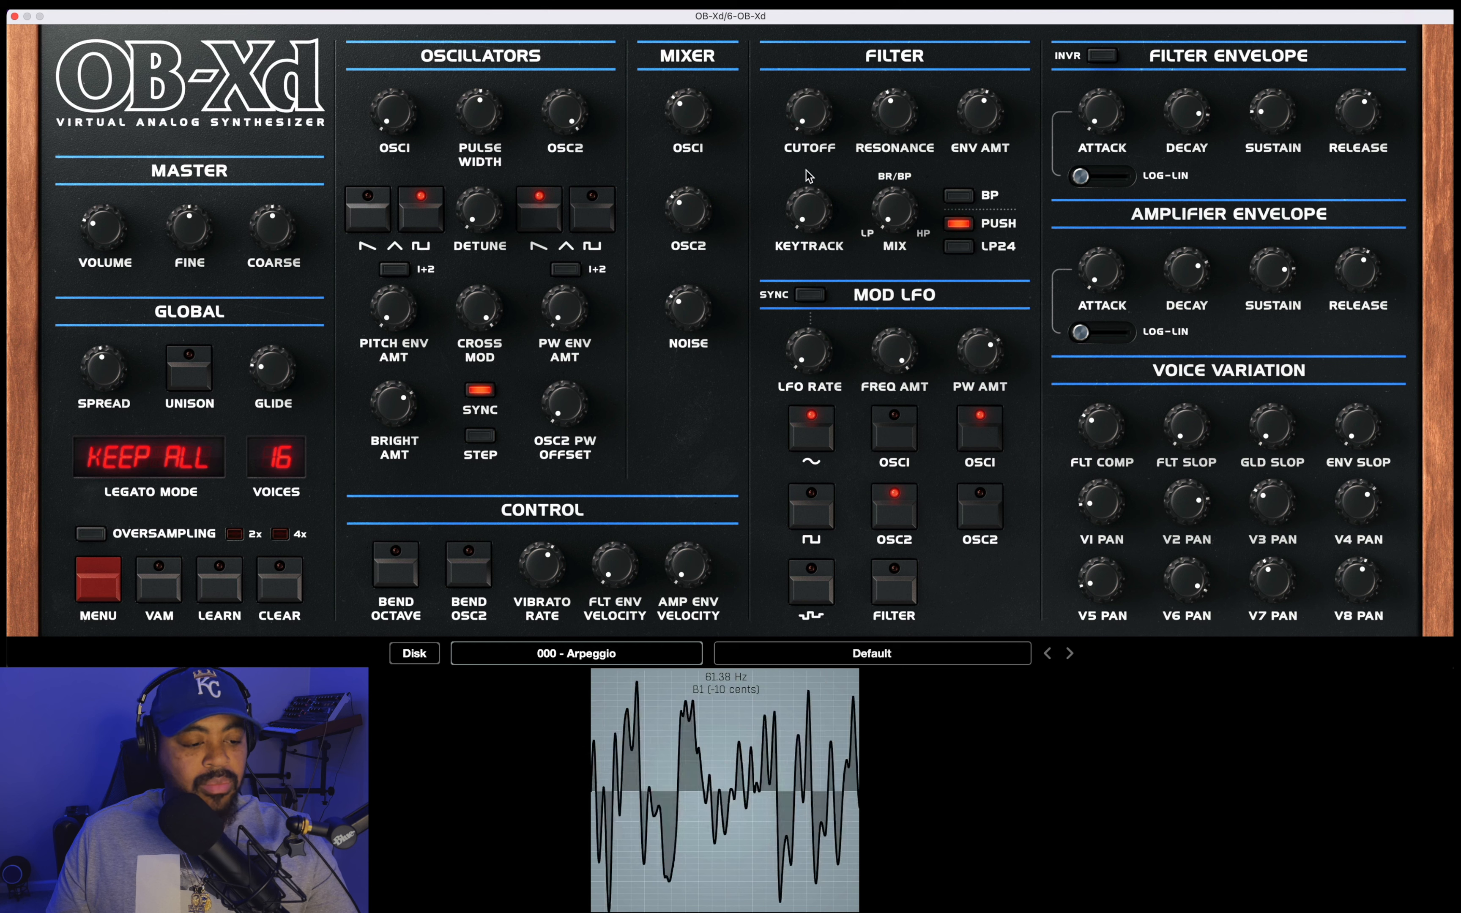
# Step: Increase the global voice spread to slightly above its midpoint and open the filter cutoff well past halfway
pyautogui.moveTo(812, 127); pyautogui.dragTo(811, 92)
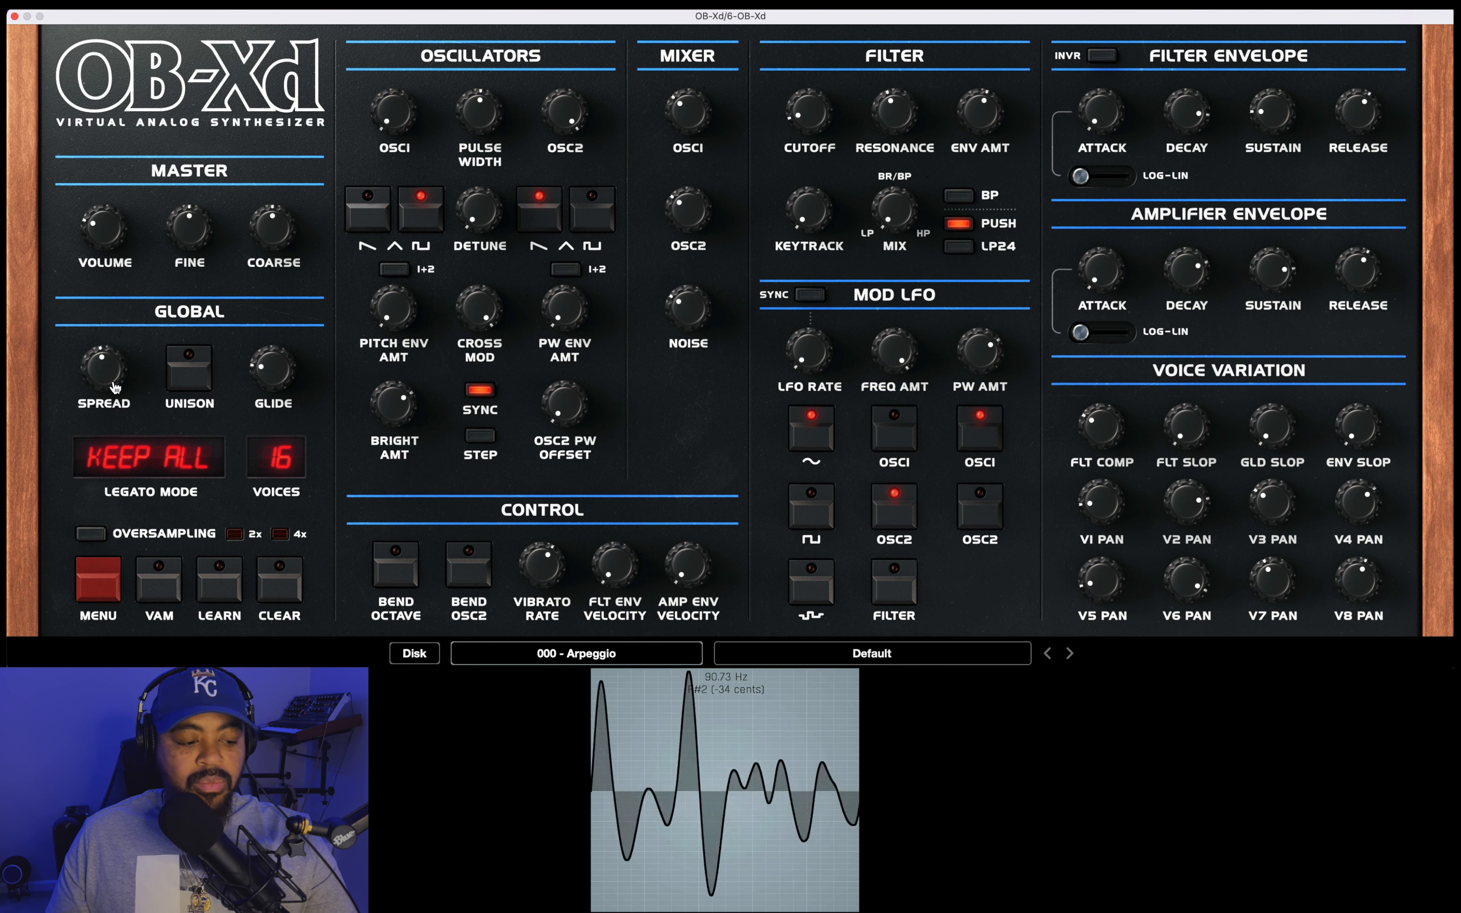
pyautogui.moveTo(116, 388); pyautogui.dragTo(117, 367)
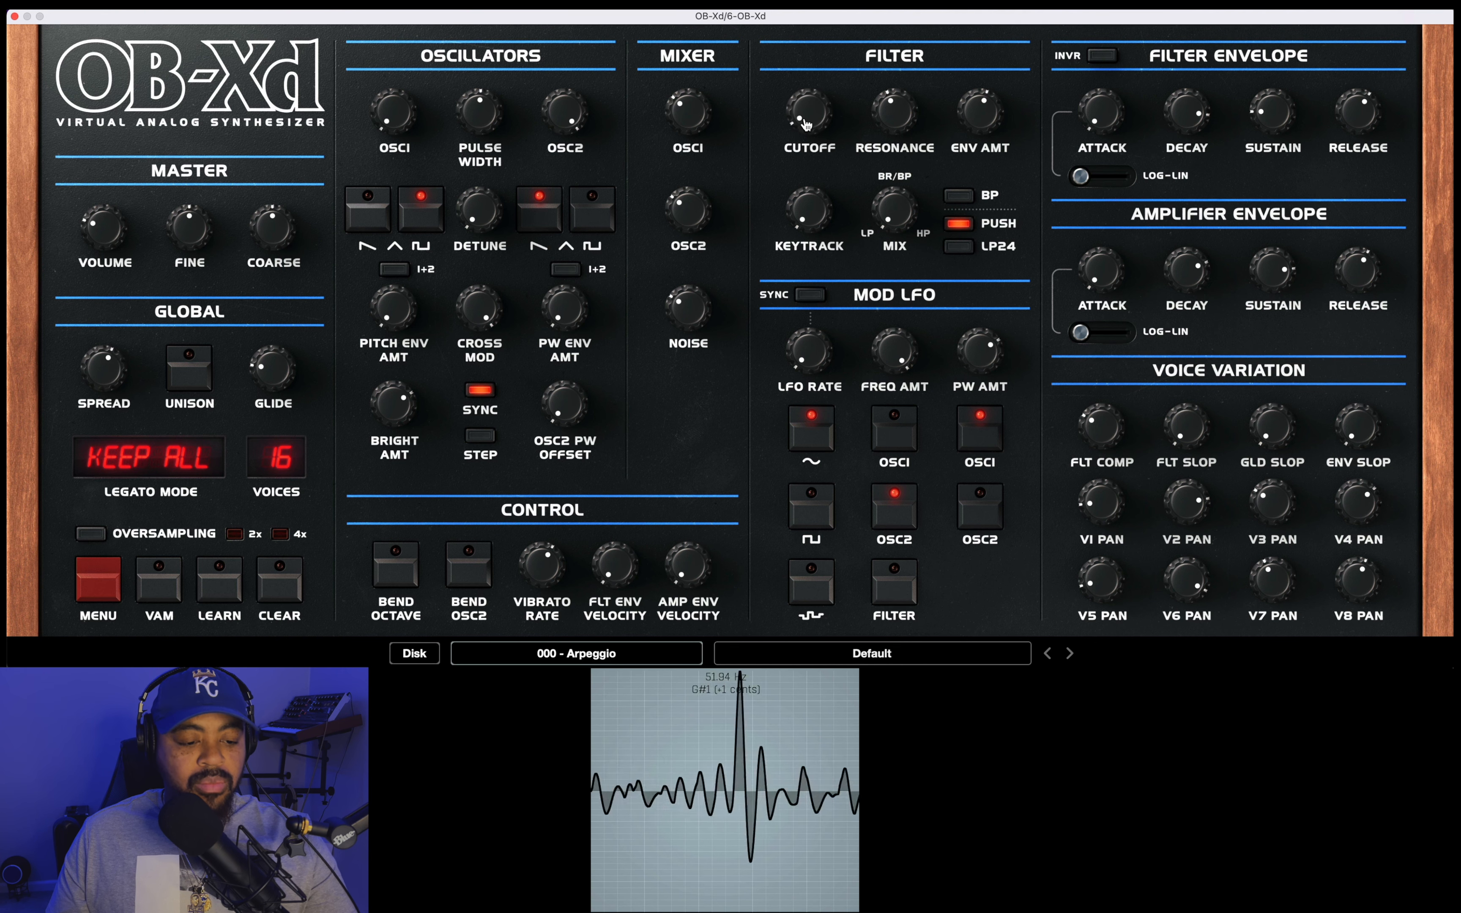
pyautogui.moveTo(805, 122); pyautogui.dragTo(805, 61)
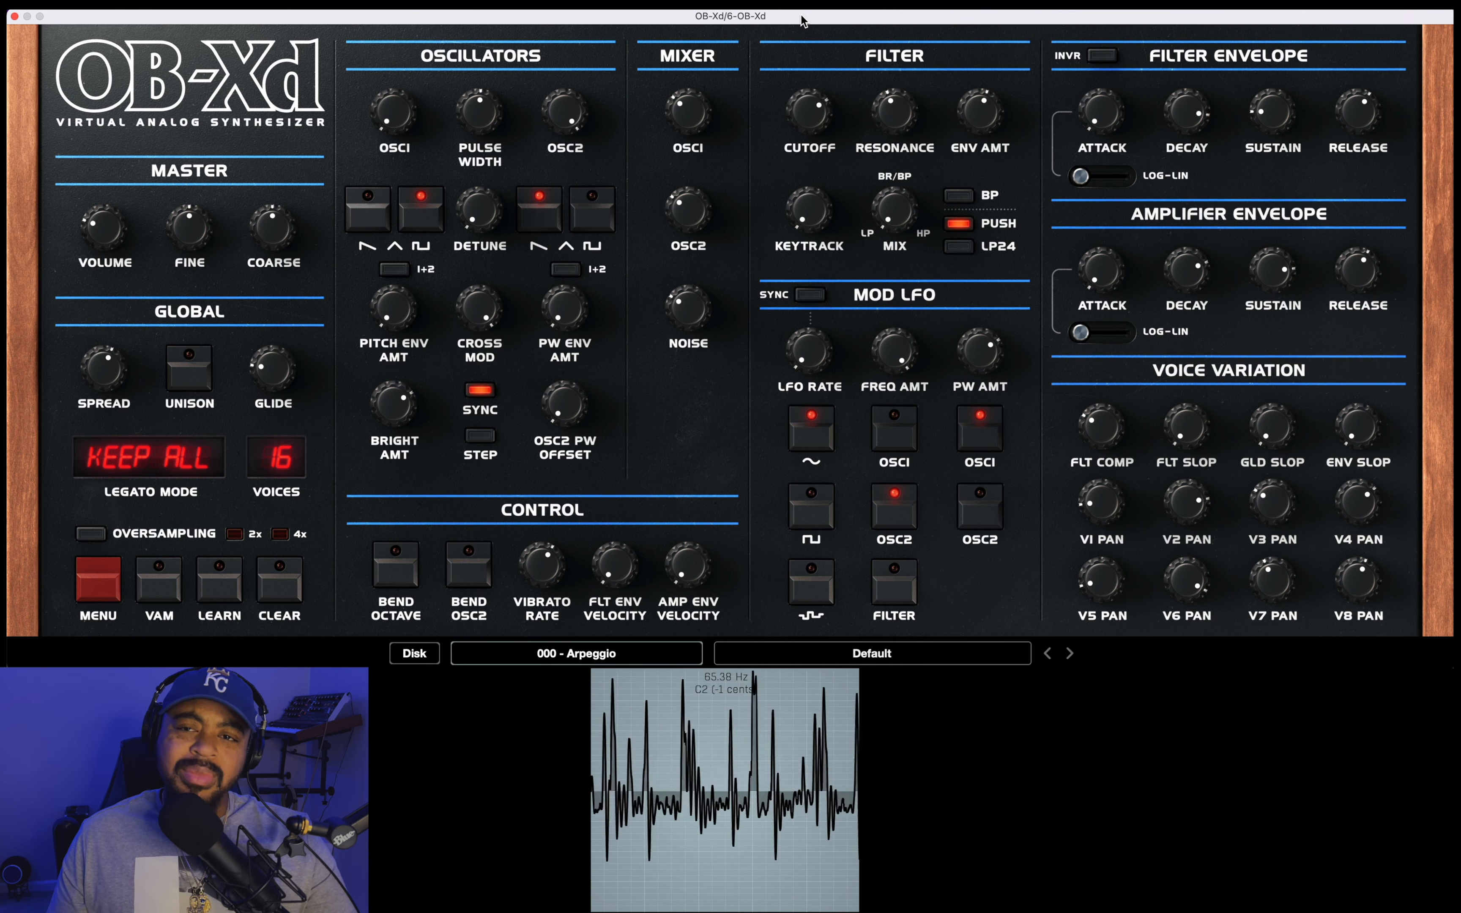